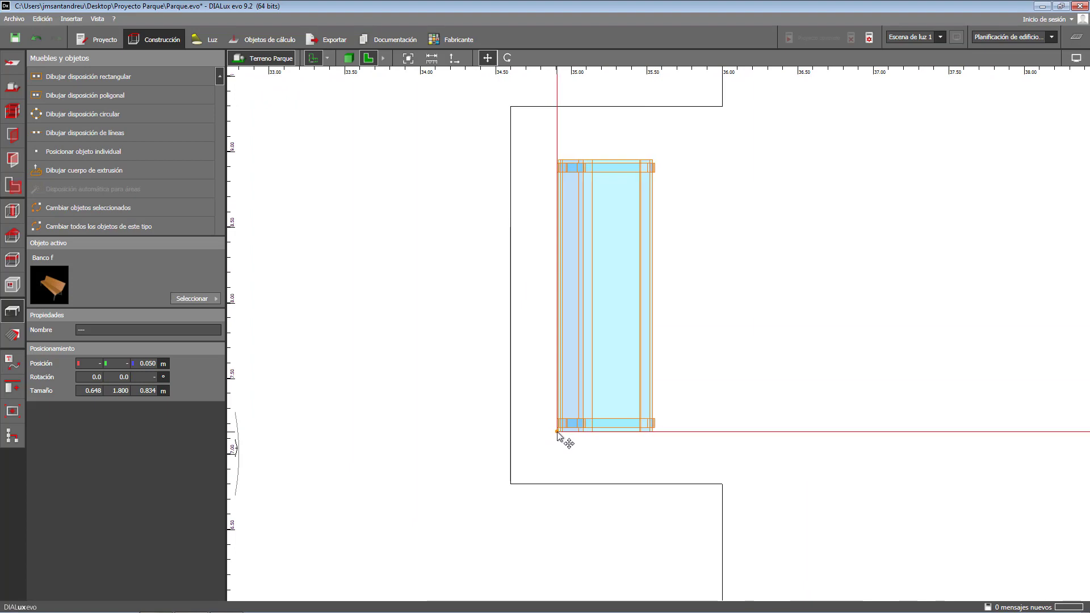
# - Copy the bench in the lower path's west recess to the east path's lower recess and rotate it to -90°
pyautogui.click(594, 431)
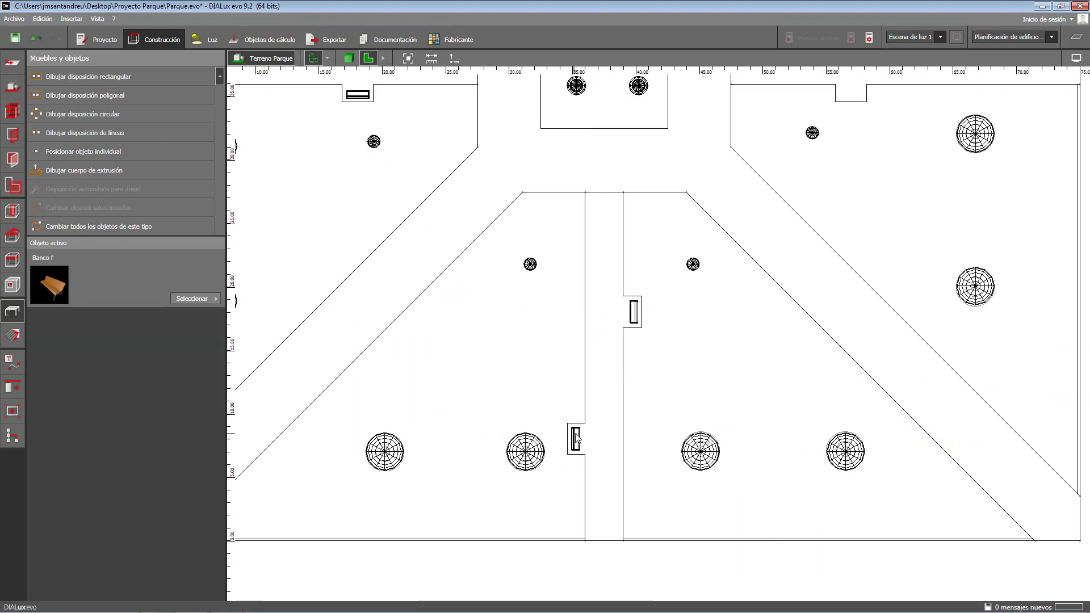
pyautogui.click(575, 438)
pyautogui.scroll(-3, 523, 488)
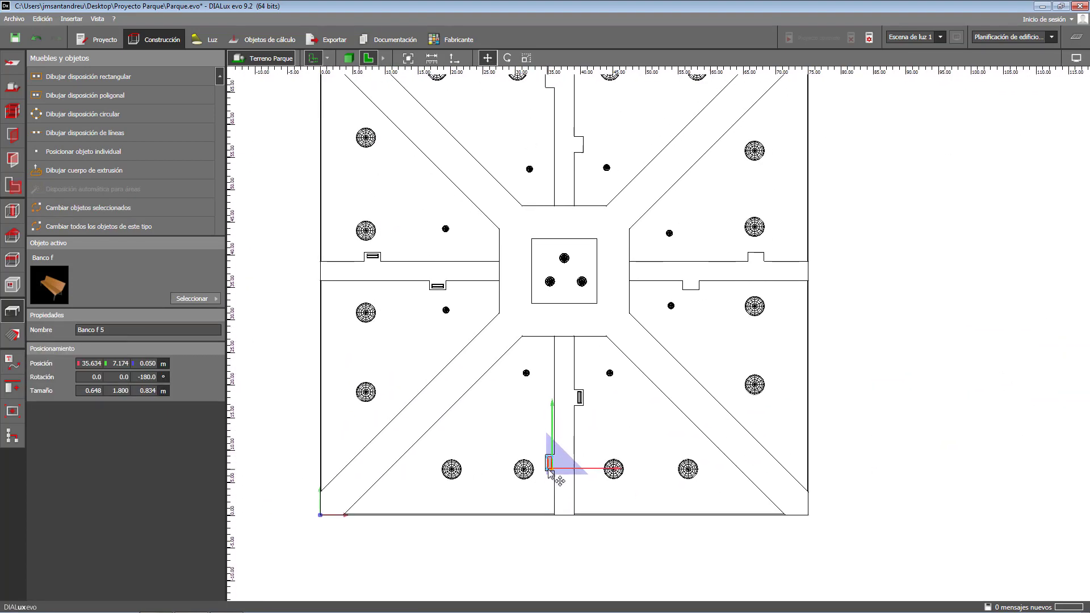
pyautogui.moveTo(550, 466); pyautogui.dragTo(689, 287)
pyautogui.click(508, 58)
pyautogui.scroll(8, 689, 286)
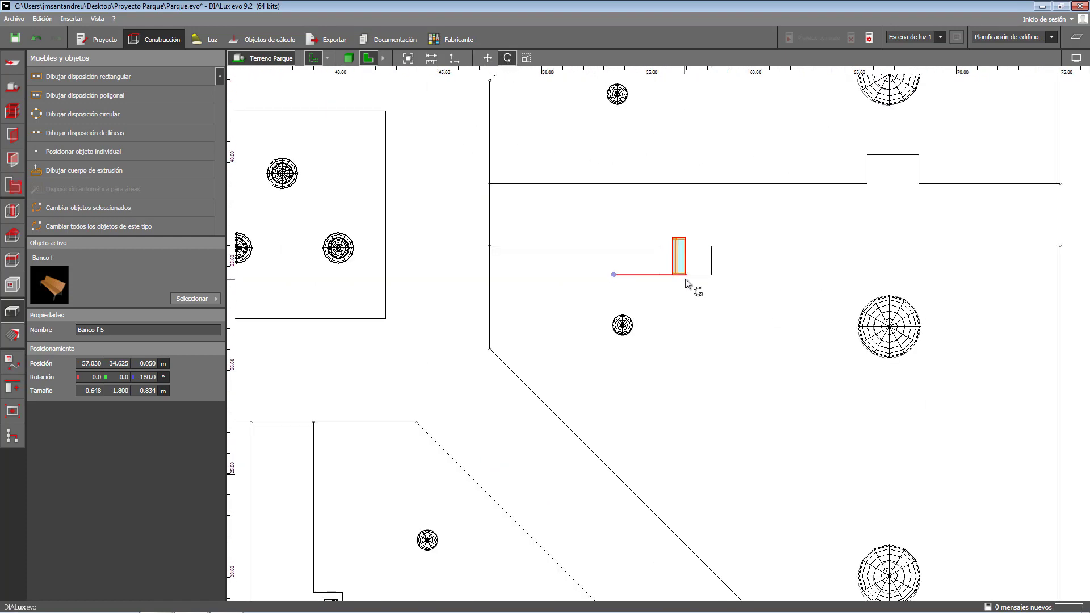
pyautogui.moveTo(602, 263); pyautogui.dragTo(688, 347)
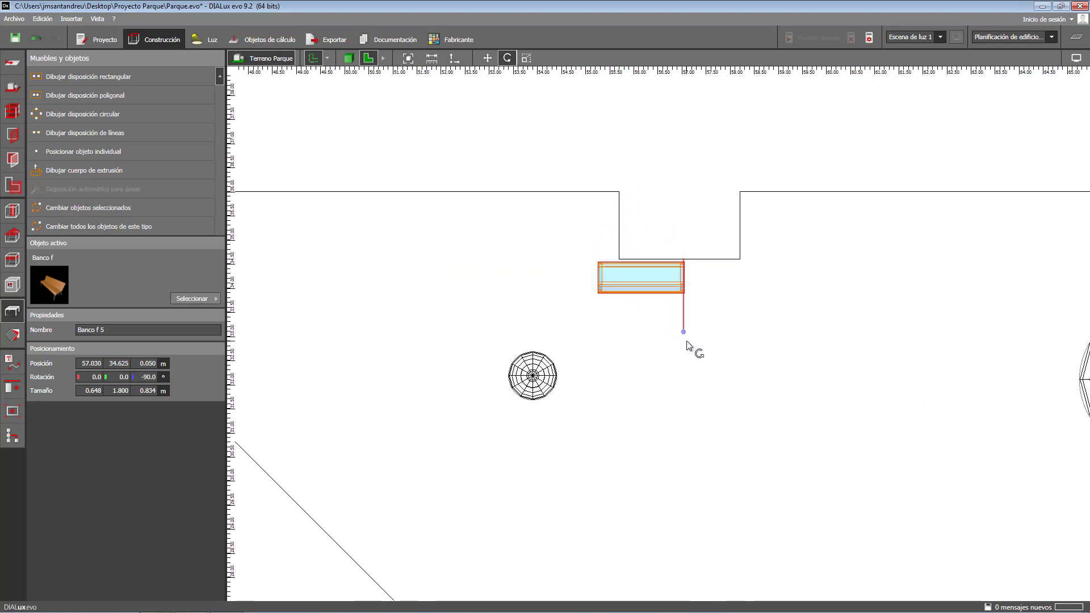
# - Move the rotated bench into the middle of the east path's lower recess, at X 57.900 m and Y 35.600 m
pyautogui.click(487, 58)
pyautogui.scroll(3, 636, 273)
pyautogui.moveTo(629, 292); pyautogui.dragTo(705, 213)
pyautogui.scroll(3, 707, 212)
pyautogui.moveTo(782, 203); pyautogui.dragTo(769, 203)
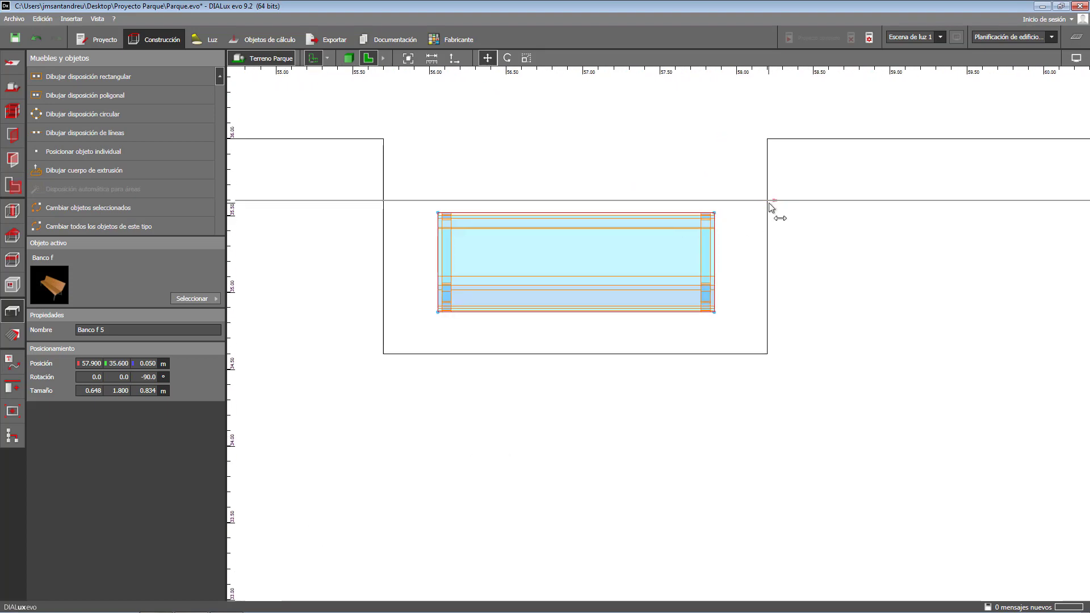
# - Paste a copy of the bench, place it at the east path's upper recess and rotate it to 90°
pyautogui.scroll(-10, 704, 369)
pyautogui.hotkey('ctrl', 'v')
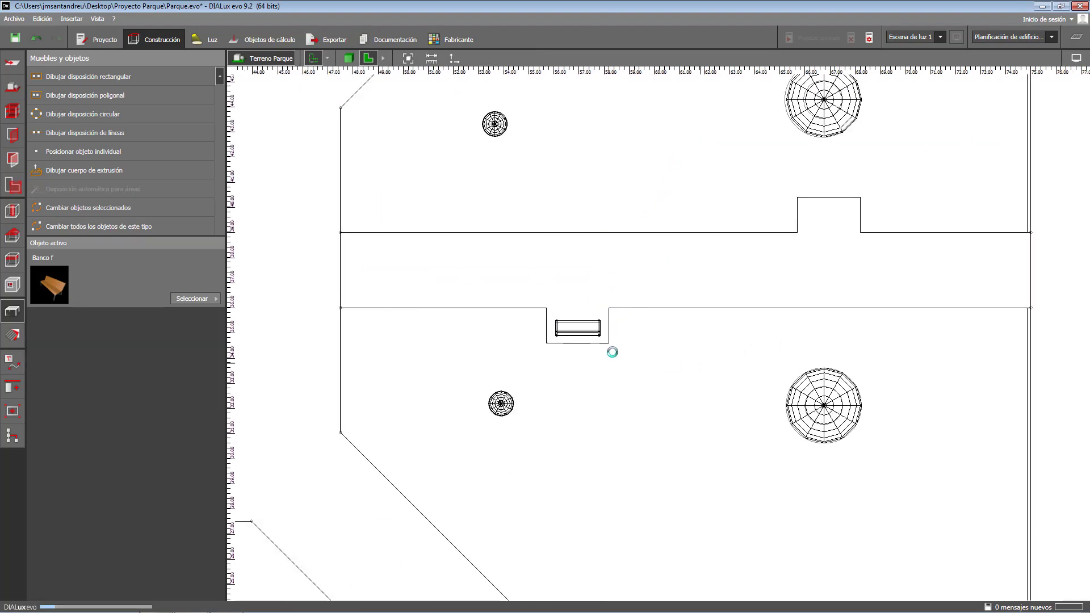
pyautogui.moveTo(600, 316); pyautogui.dragTo(853, 208)
pyautogui.click(507, 58)
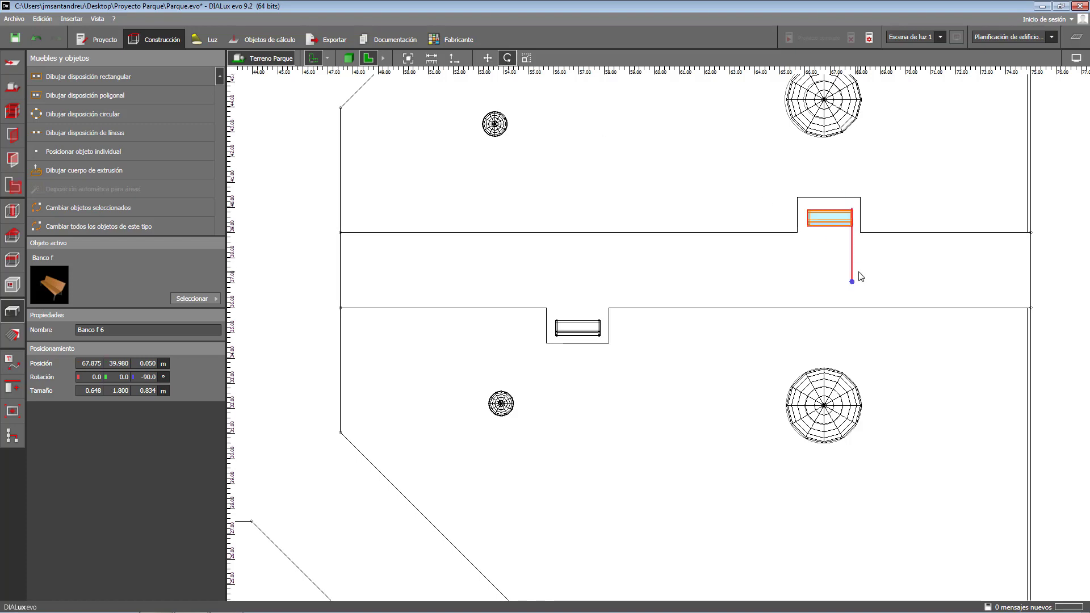
pyautogui.moveTo(852, 274); pyautogui.dragTo(854, 140)
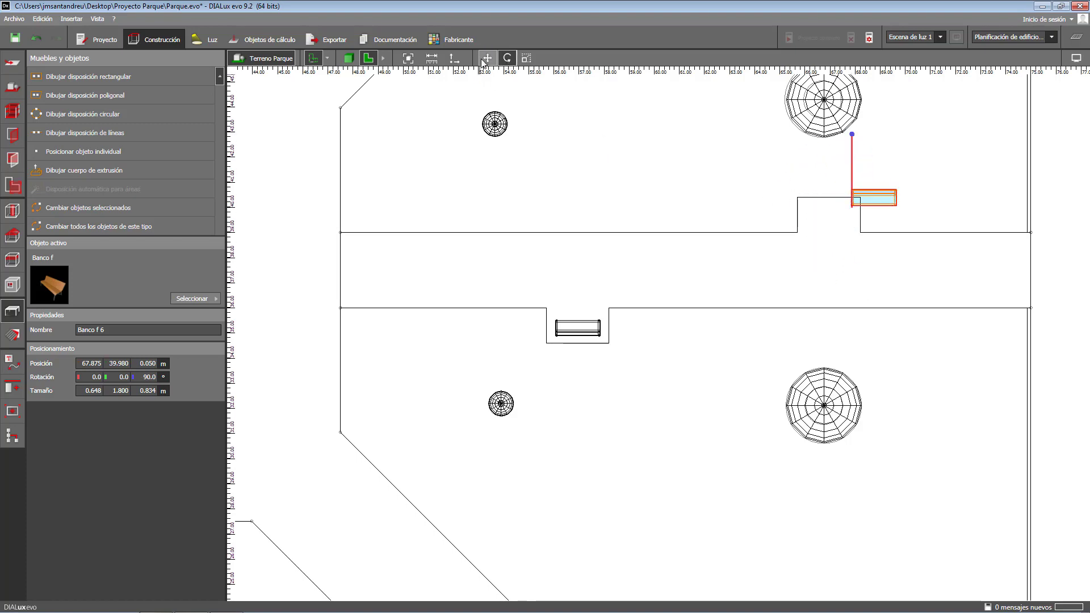
# - Centre the copied bench inside the east path's upper recess, at X 66.090 m and Y 39.404 m
pyautogui.click(487, 58)
pyautogui.scroll(5, 756, 267)
pyautogui.scroll(4, 701, 307)
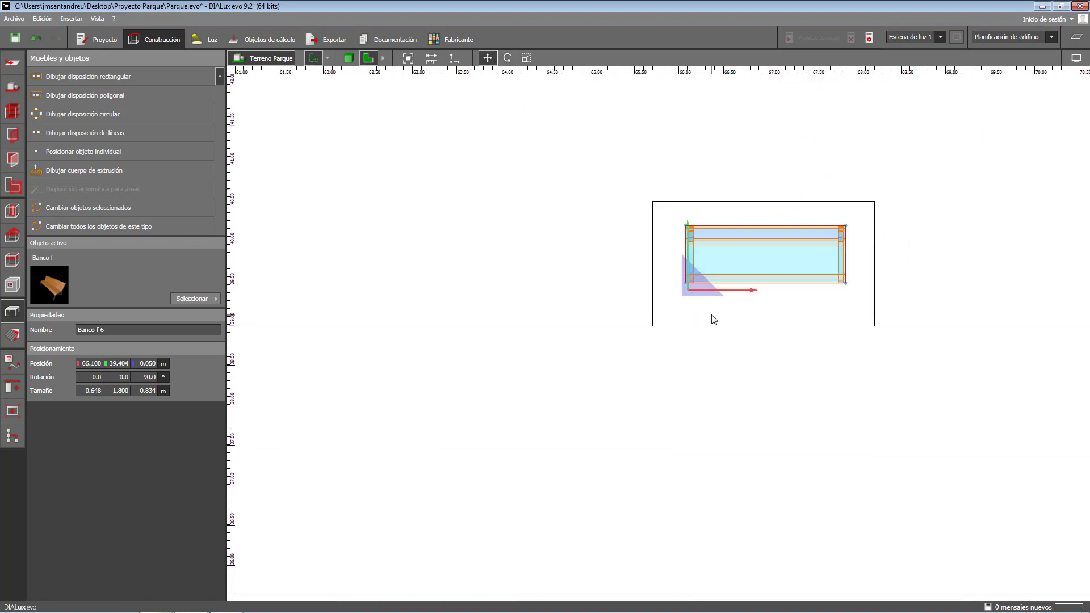
pyautogui.moveTo(661, 305); pyautogui.dragTo(655, 307)
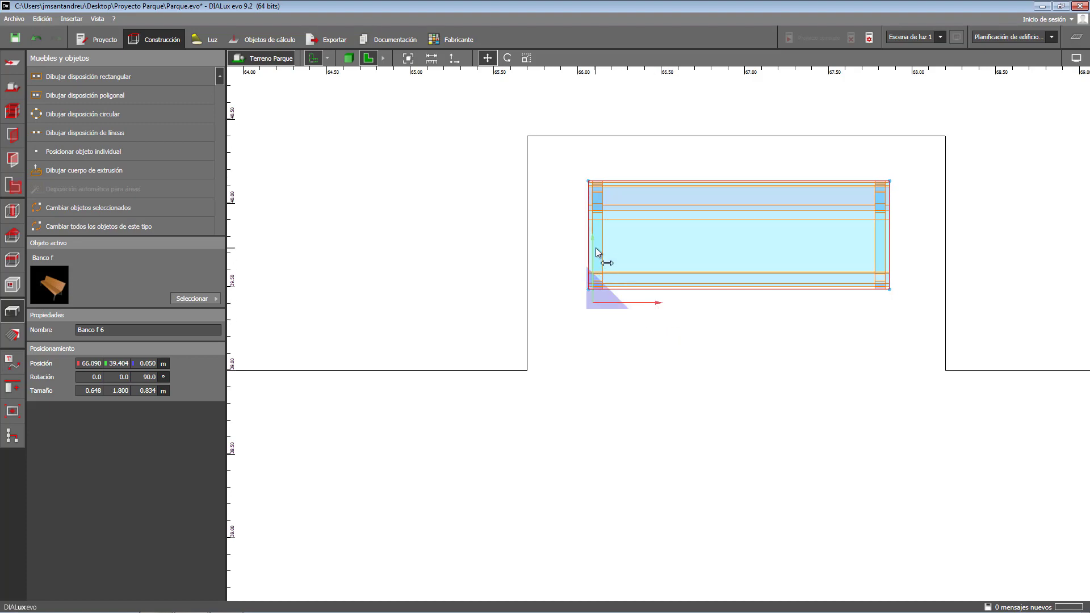
# - Copy both east path benches together to the north path and rotate the pair a quarter turn to match its recesses
pyautogui.scroll(-8, 595, 244)
pyautogui.keyDown('ctrl'); pyautogui.click(477, 360); pyautogui.keyUp('ctrl')
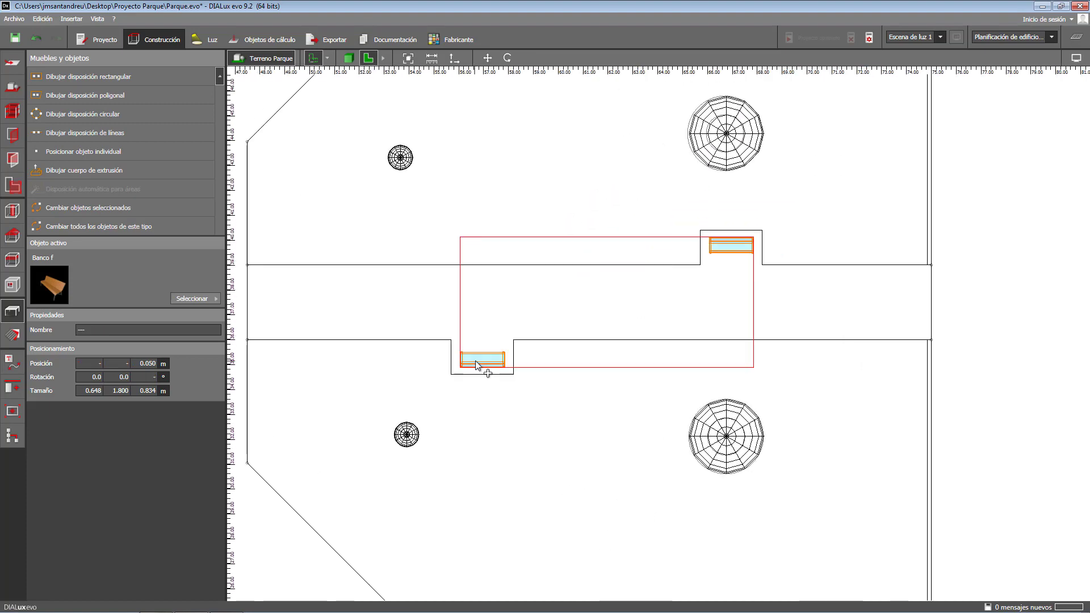
pyautogui.scroll(-6, 520, 468)
pyautogui.keyDown('ctrl'); pyautogui.moveTo(537, 433); pyautogui.dragTo(359, 249); pyautogui.keyUp('ctrl')
pyautogui.click(507, 58)
pyautogui.scroll(1, 420, 326)
pyautogui.scroll(2, 420, 325)
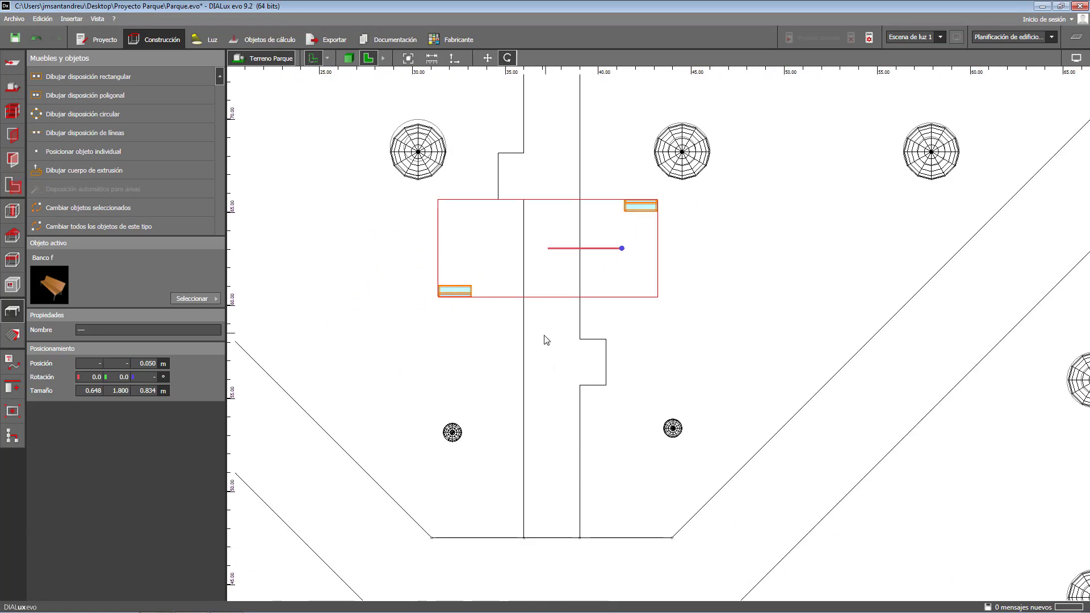
pyautogui.moveTo(543, 339)
pyautogui.mouseDown()
pyautogui.moveTo(562, 276)
pyautogui.moveTo(550, 339)
pyautogui.mouseUp()
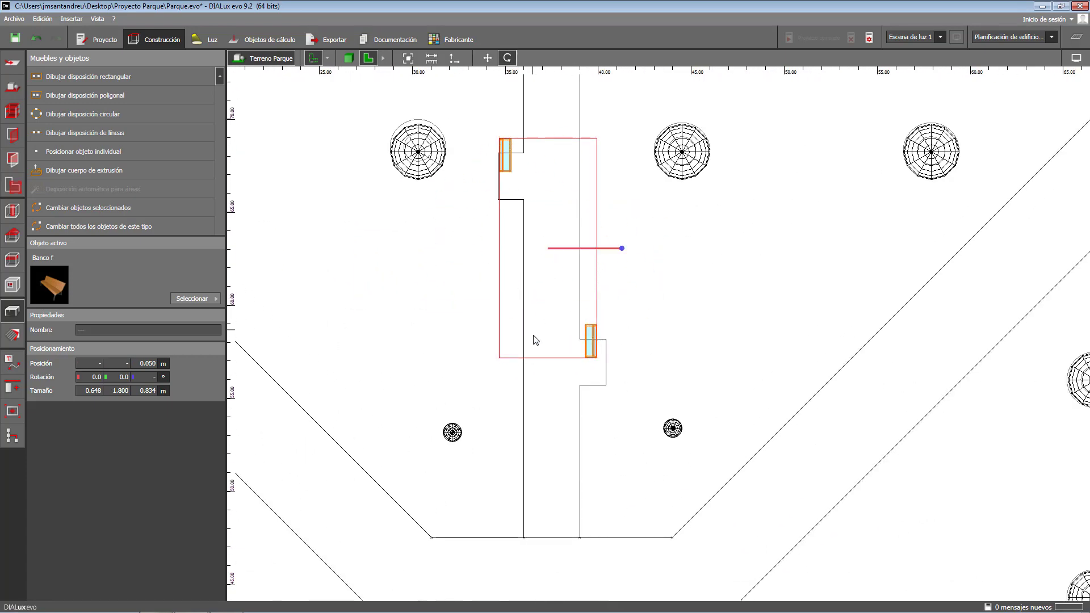
# - Move the rotated pair of benches so that each one sits centred in its recess along the north path
pyautogui.click(487, 58)
pyautogui.scroll(6, 636, 369)
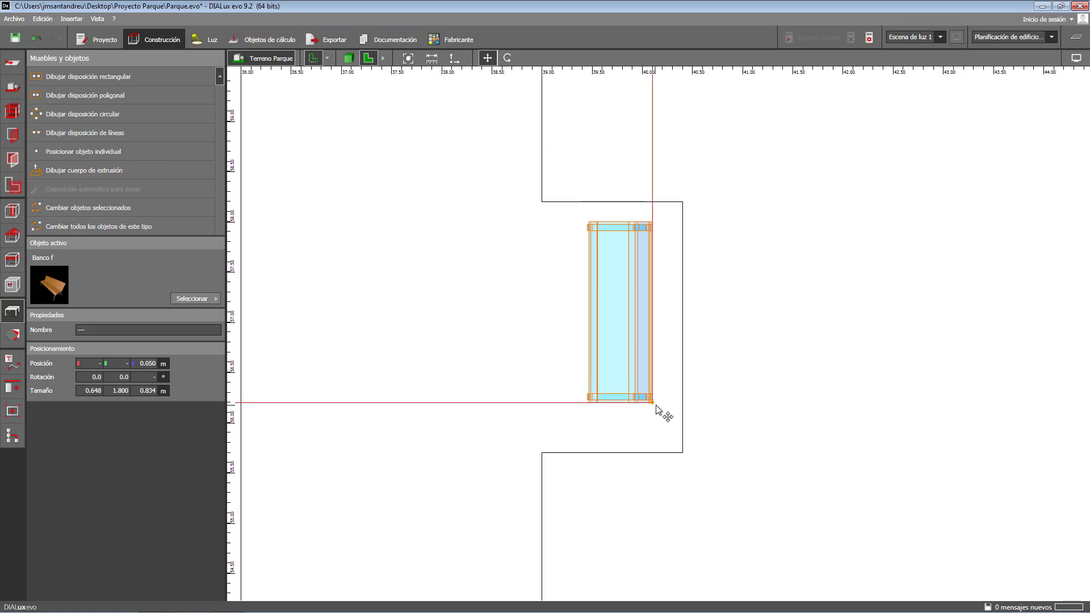
pyautogui.scroll(2, 656, 404)
pyautogui.moveTo(637, 463); pyautogui.dragTo(646, 489)
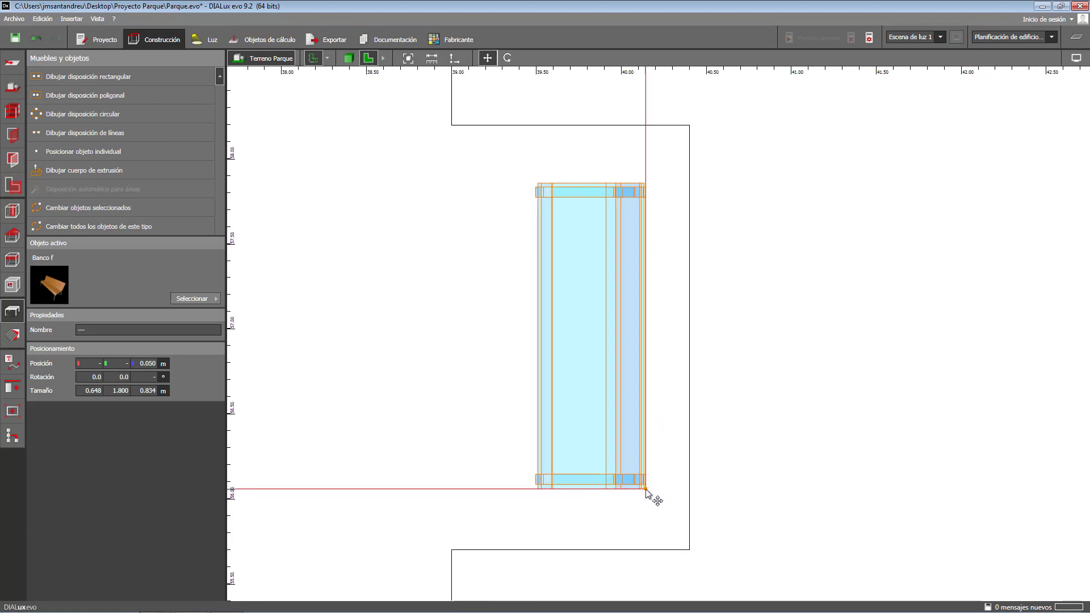
pyautogui.scroll(-5, 647, 493)
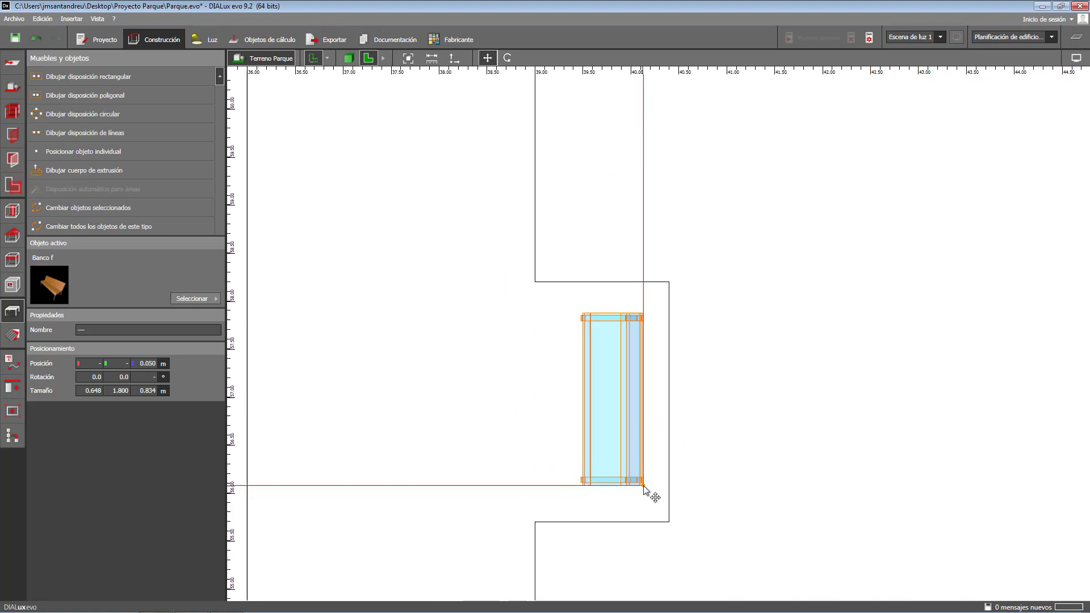
pyautogui.click(557, 445)
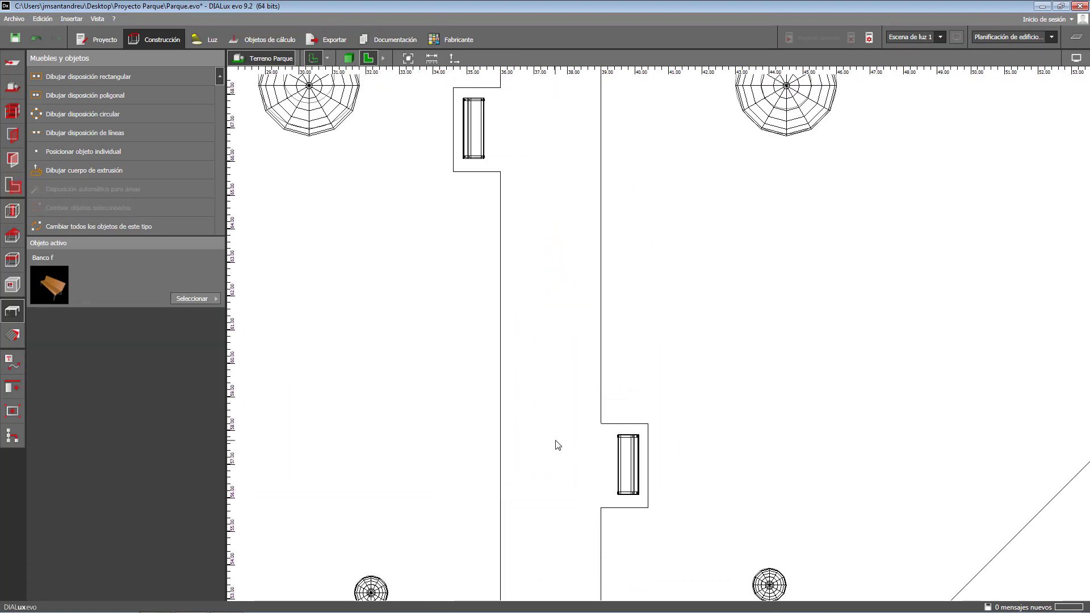
# - Check the bench layout of the whole park in the plan view and in the 3D view
pyautogui.click(407, 58)
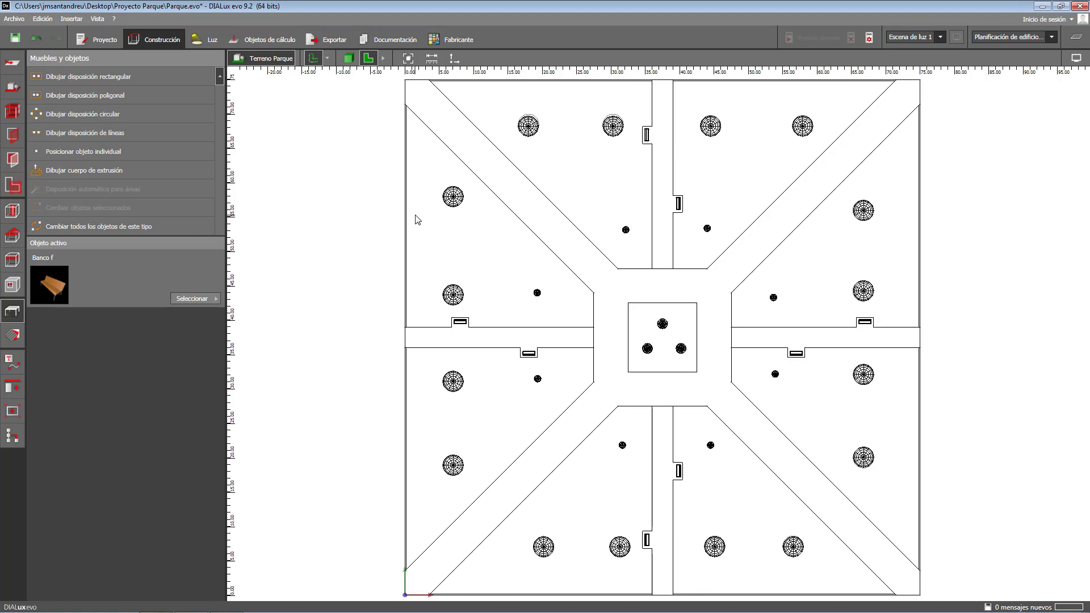
pyautogui.click(349, 58)
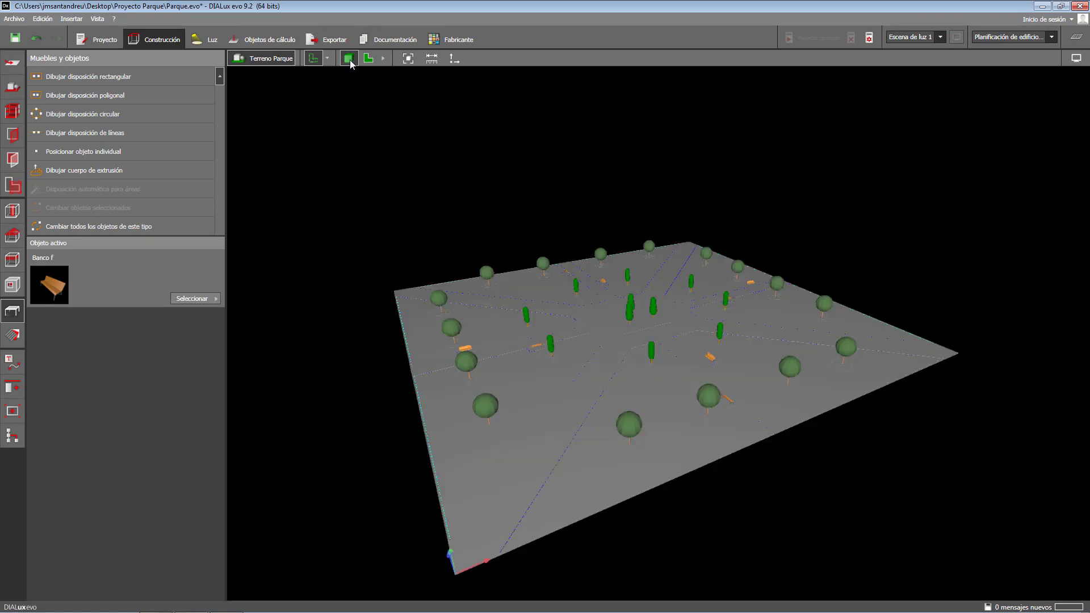
pyautogui.moveTo(556, 381)
pyautogui.mouseDown(button='right')
pyautogui.moveTo(545, 377)
pyautogui.moveTo(555, 391)
pyautogui.moveTo(529, 397)
pyautogui.moveTo(540, 384)
pyautogui.moveTo(553, 409)
pyautogui.moveTo(552, 397)
pyautogui.mouseUp(button='right')
pyautogui.scroll(5, 543, 414)
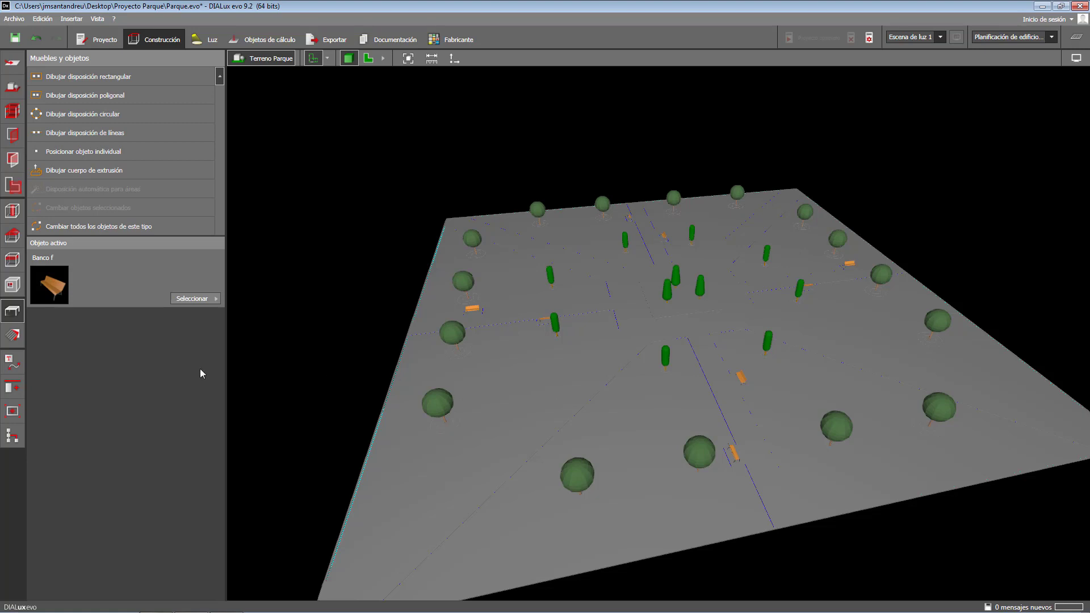
# - Open the DIALux evo texture catalogue for choosing materials and move its window clear of the material settings
pyautogui.click(19, 340)
pyautogui.click(198, 298)
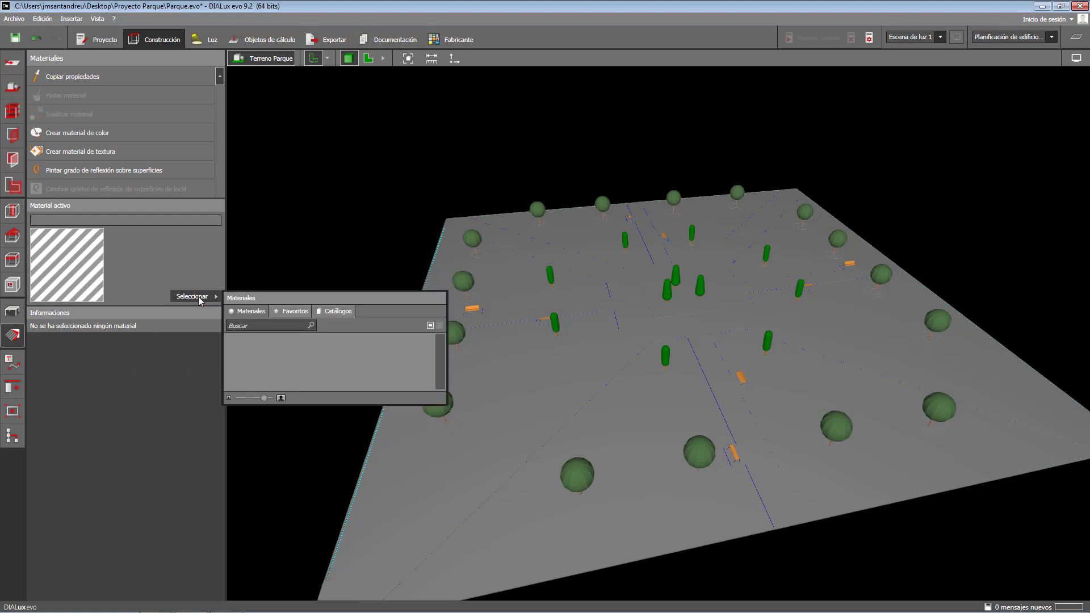
pyautogui.click(336, 311)
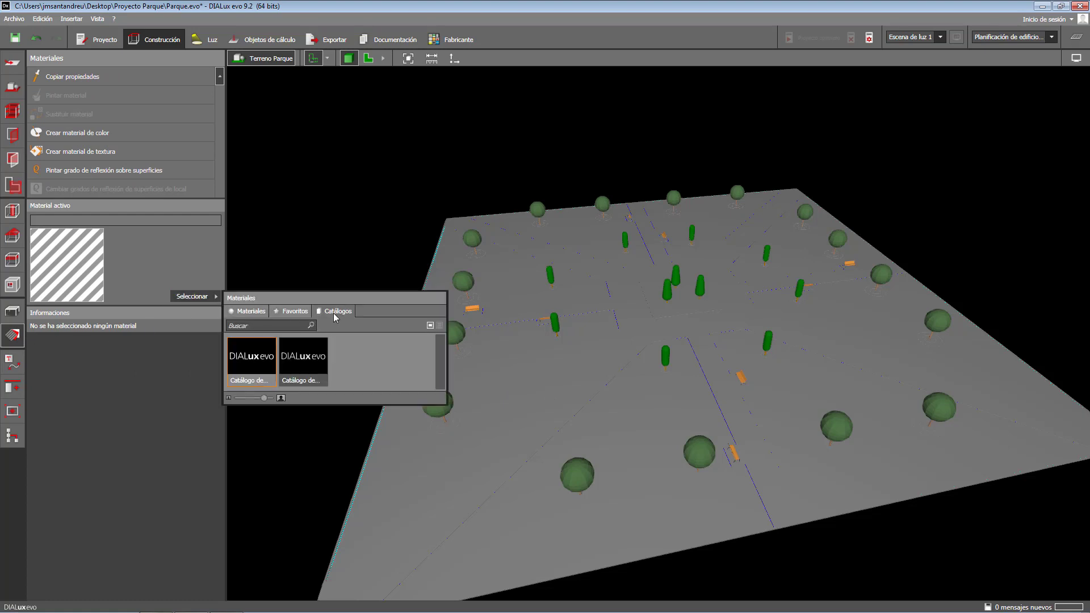
pyautogui.doubleClick(255, 360)
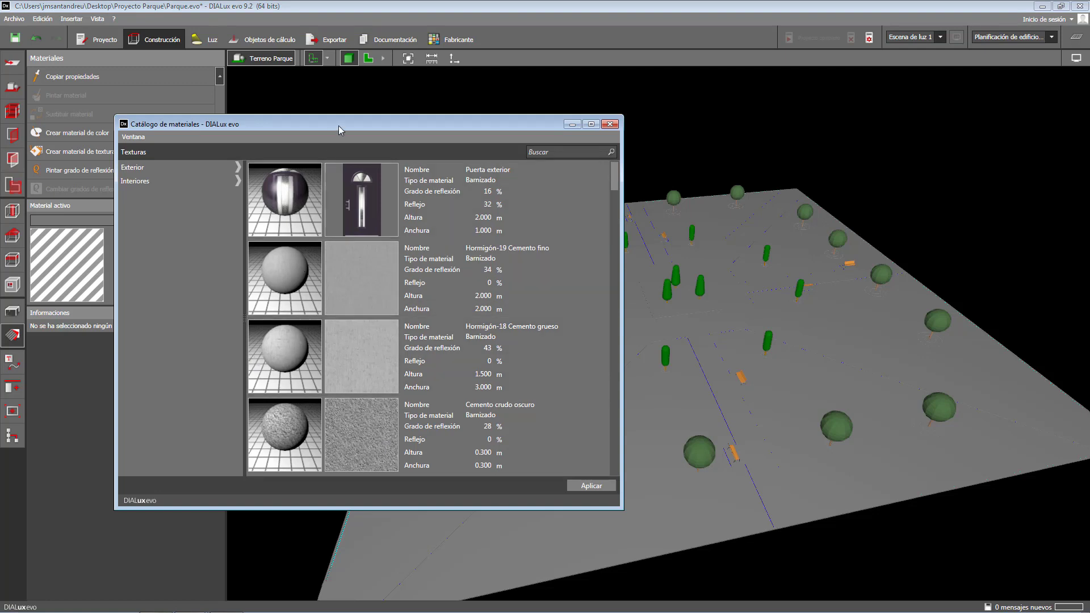
pyautogui.moveTo(338, 125); pyautogui.dragTo(539, 139)
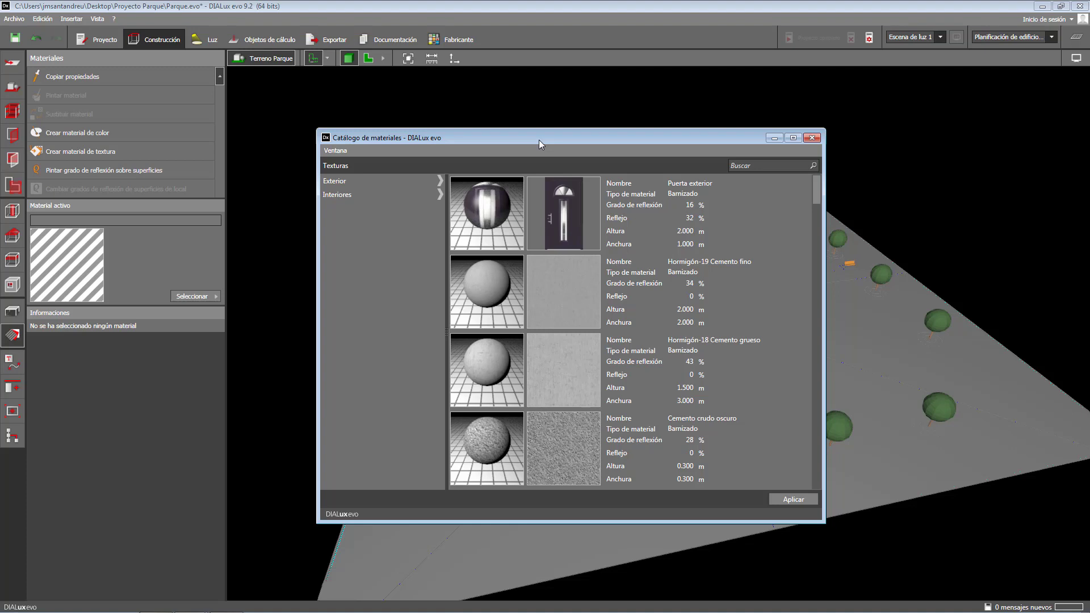
# - Pick the materials Hormigón-19 Cemento fino and Ladrillos de aglomerado rectangulares from the texture catalogue
pyautogui.click(578, 288)
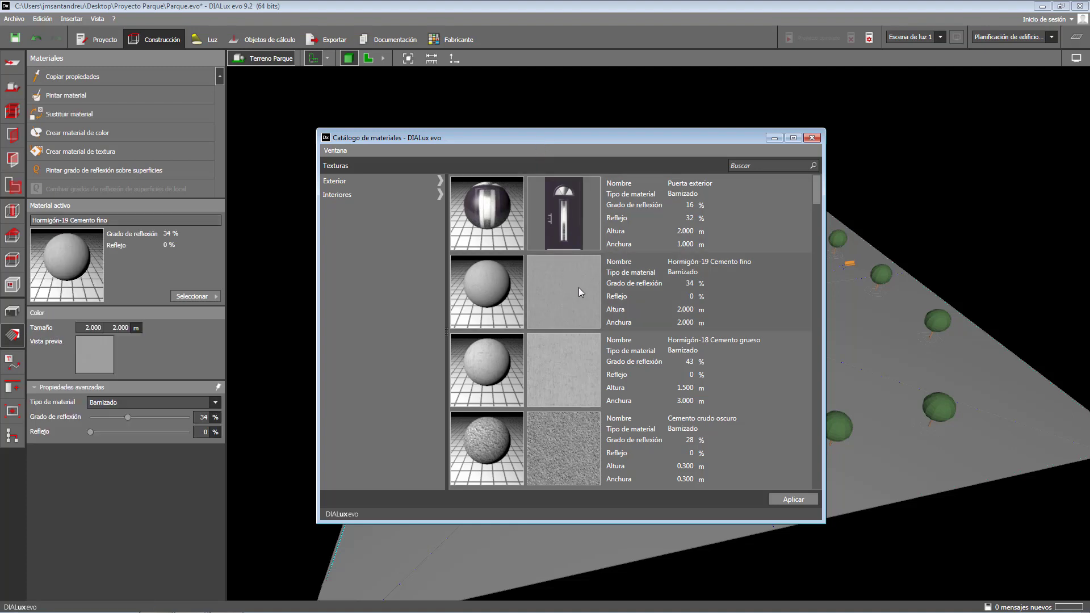
pyautogui.scroll(-3, 578, 288)
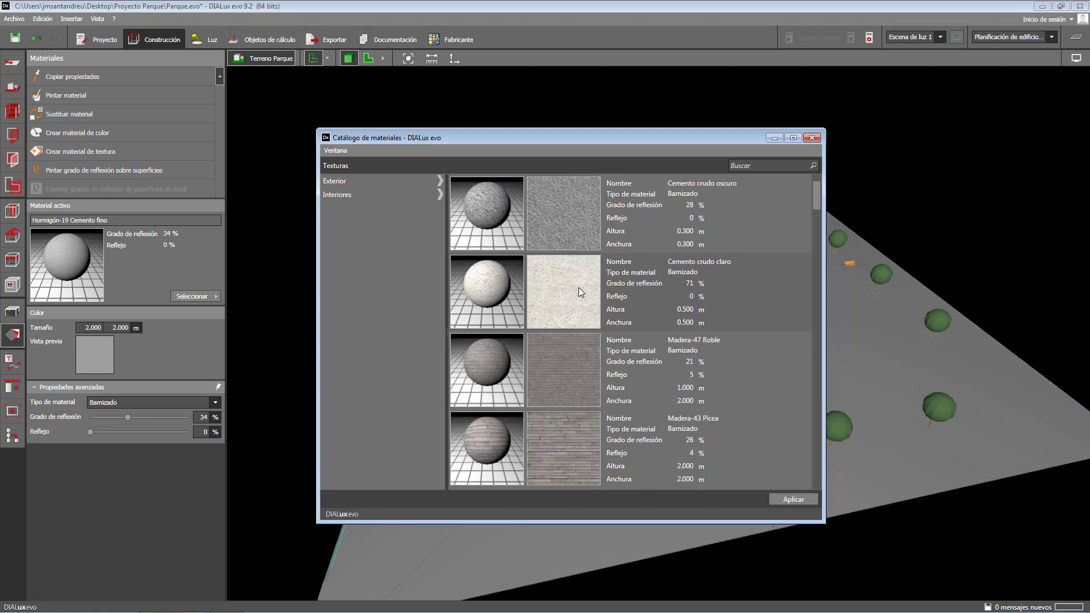
pyautogui.scroll(-3, 578, 287)
pyautogui.scroll(-3, 578, 287)
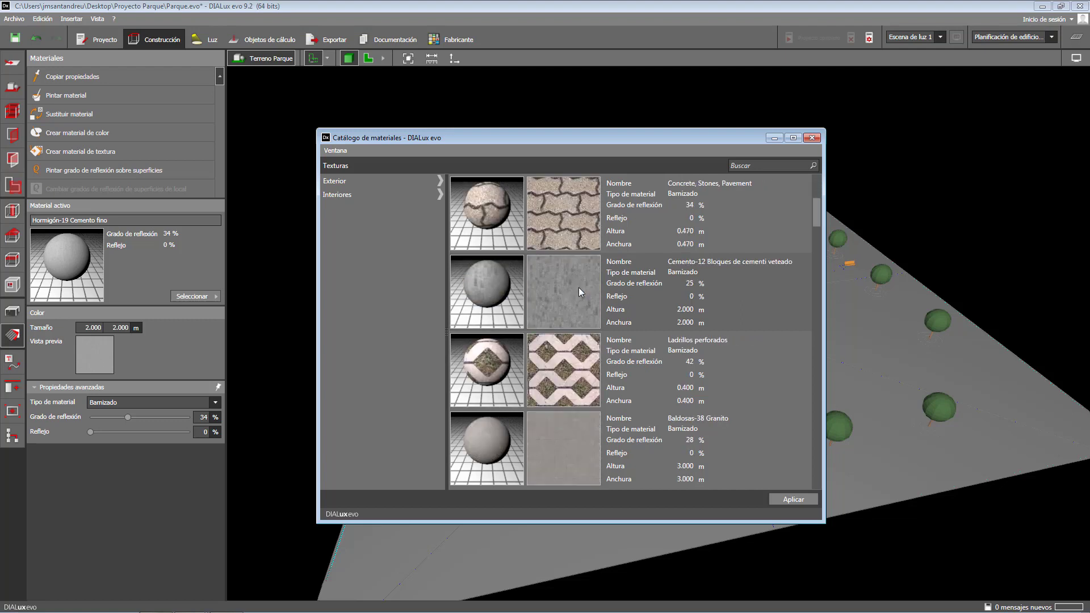
pyautogui.scroll(-3, 578, 287)
pyautogui.scroll(-3, 579, 287)
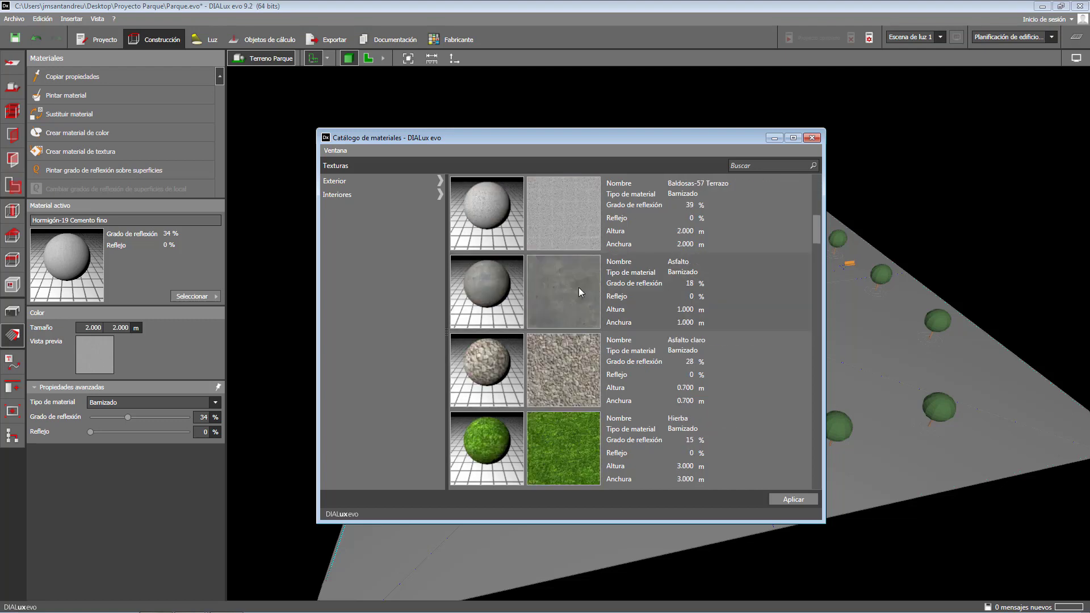
pyautogui.scroll(3, 579, 287)
pyautogui.click(578, 287)
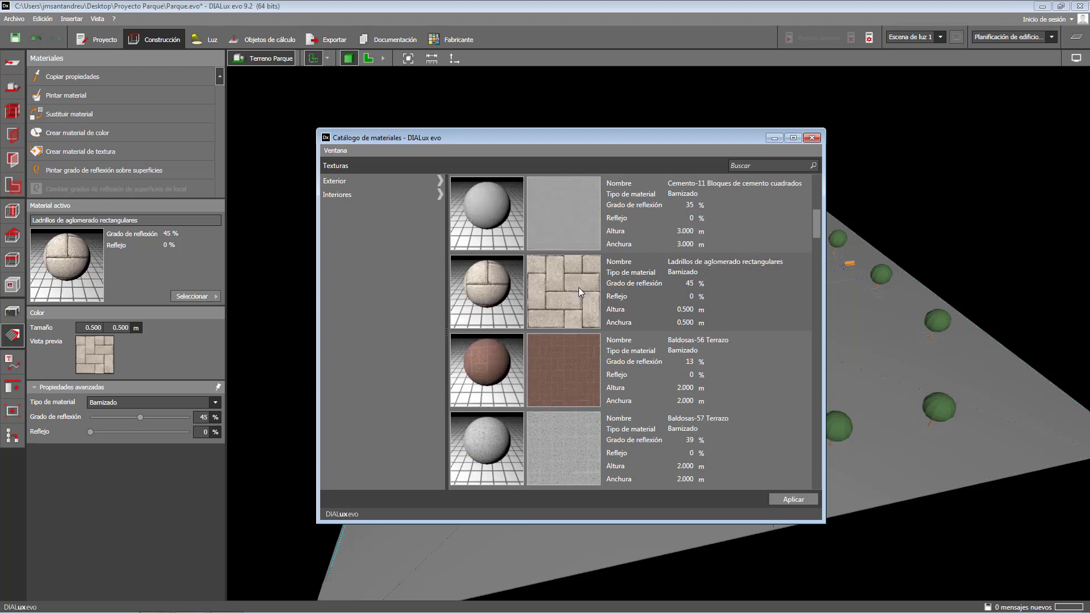
# - Pick the Hierba and Arena textures from the material catalogue
pyautogui.scroll(-6, 578, 288)
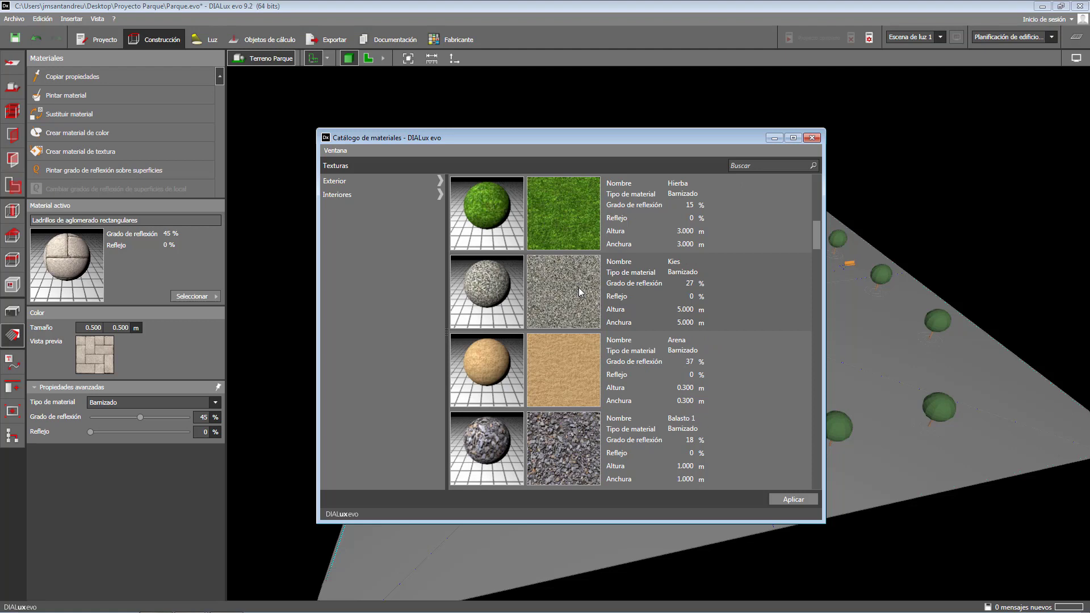
pyautogui.click(587, 231)
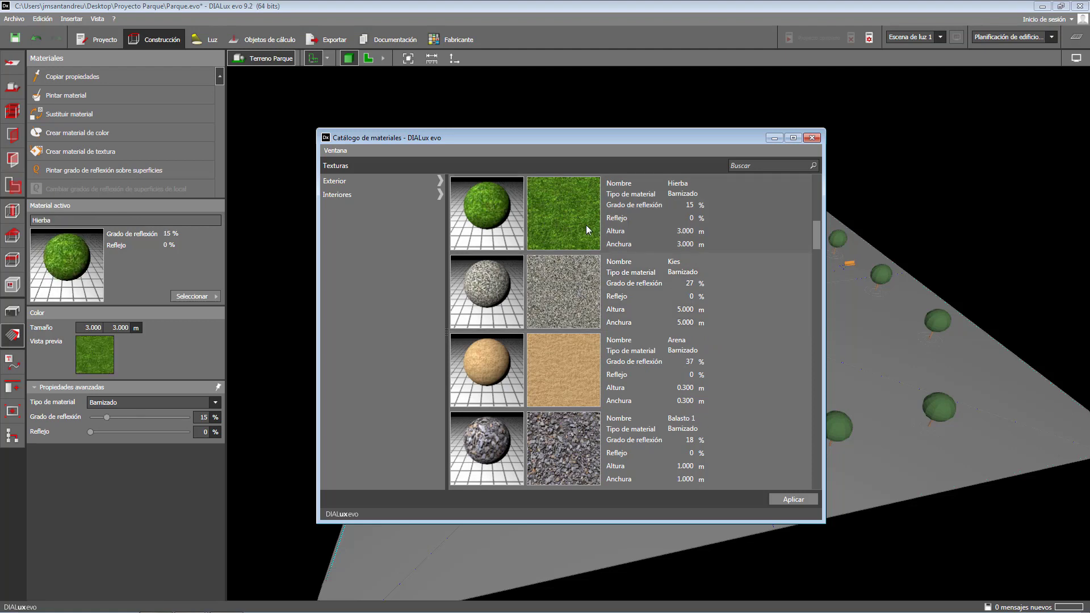
pyautogui.click(573, 355)
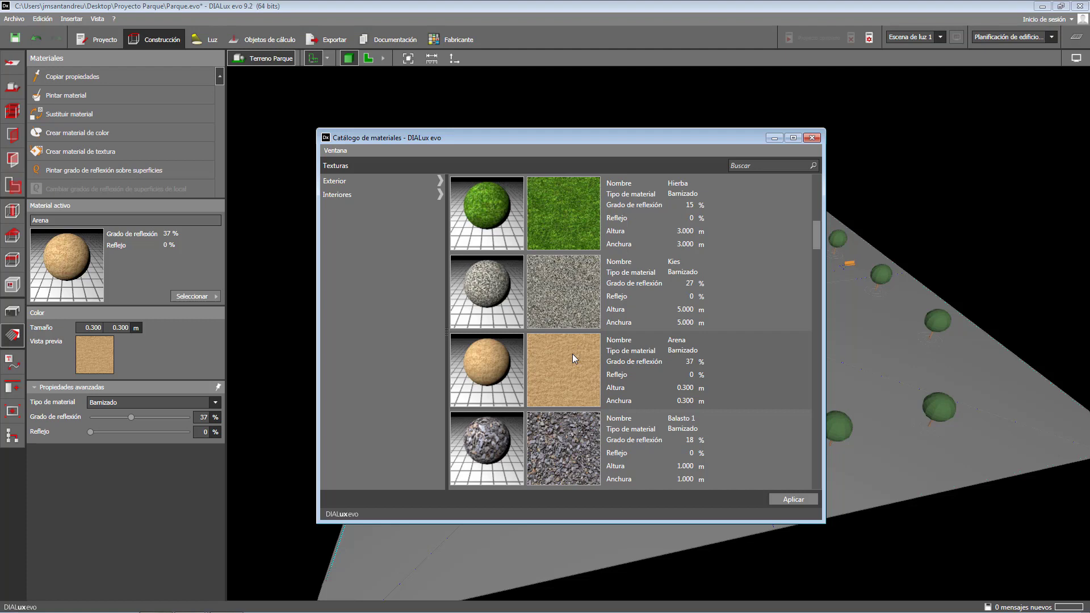
# - Pick the Baldosas-21 Paramento blanco texture from the material catalogue and close the catalogue
pyautogui.scroll(-6, 572, 353)
pyautogui.scroll(-8, 573, 357)
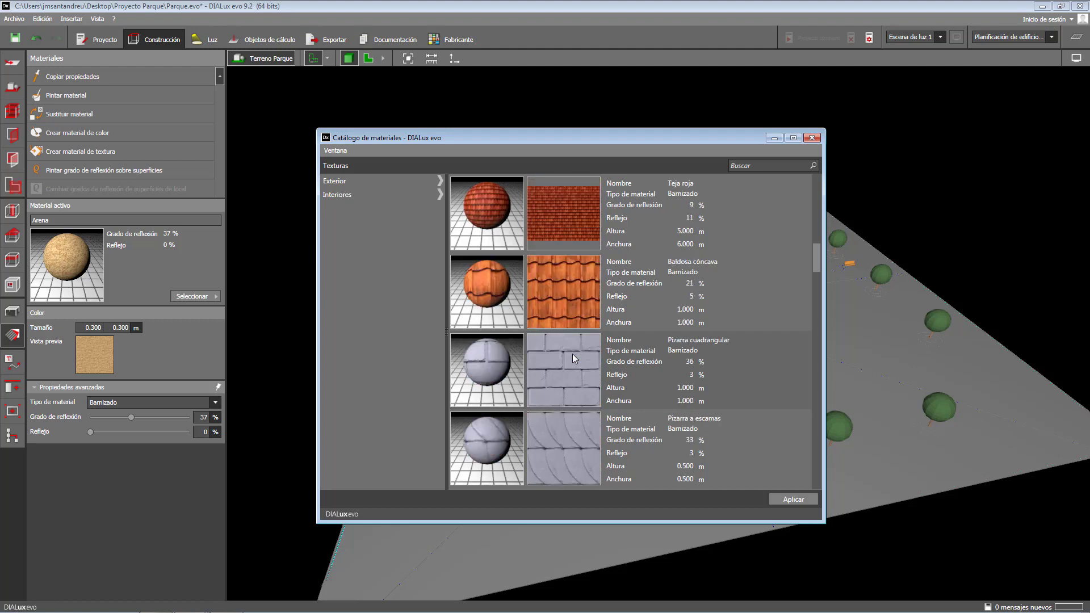
pyautogui.scroll(-3, 573, 358)
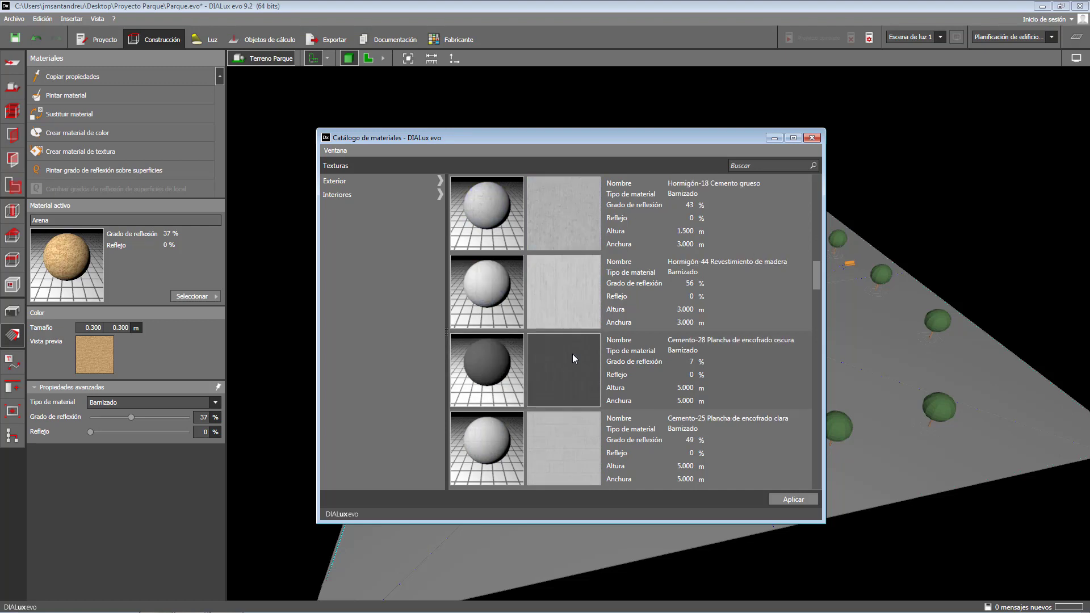
pyautogui.scroll(-10, 573, 358)
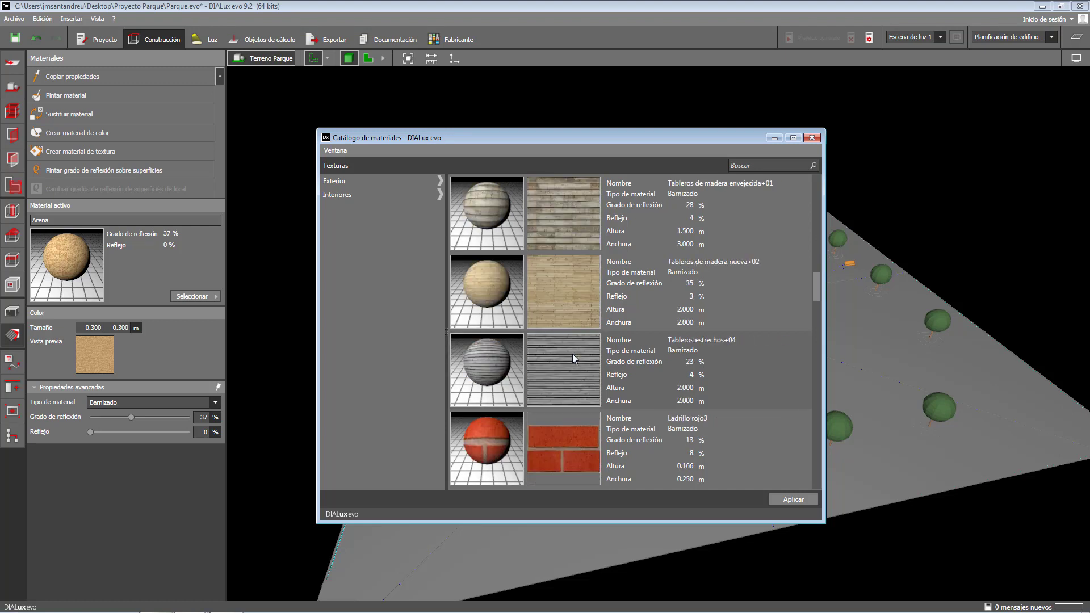
pyautogui.scroll(-3, 572, 358)
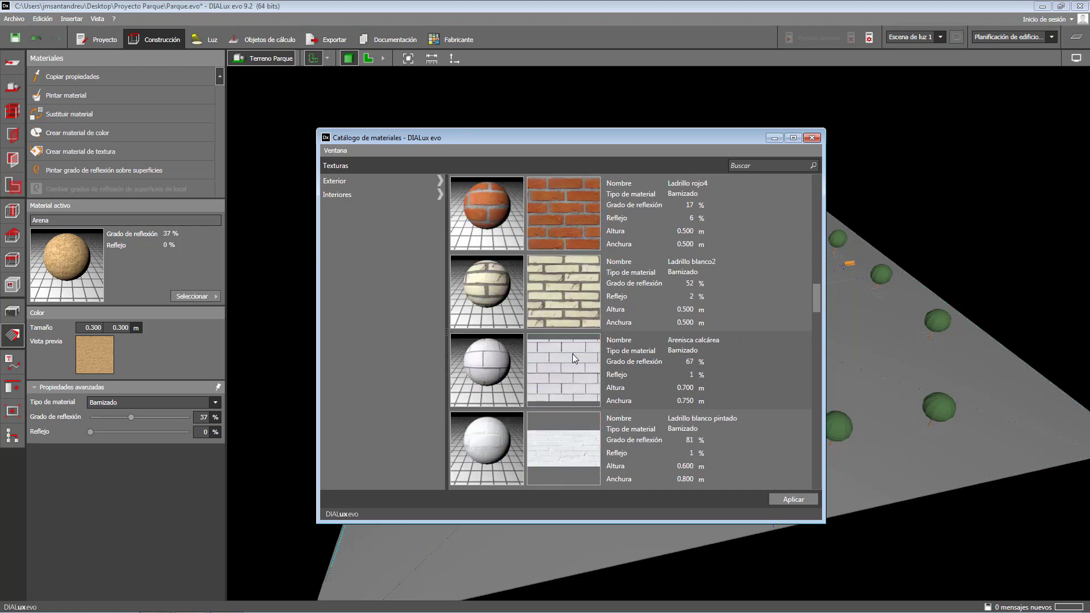
pyautogui.scroll(-3, 572, 358)
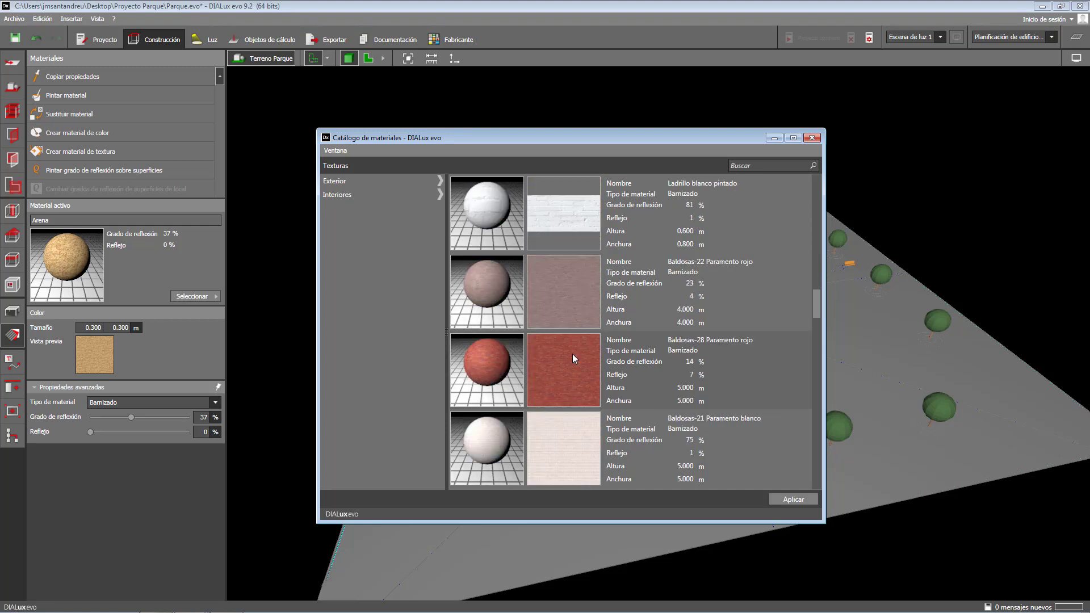
pyautogui.click(566, 427)
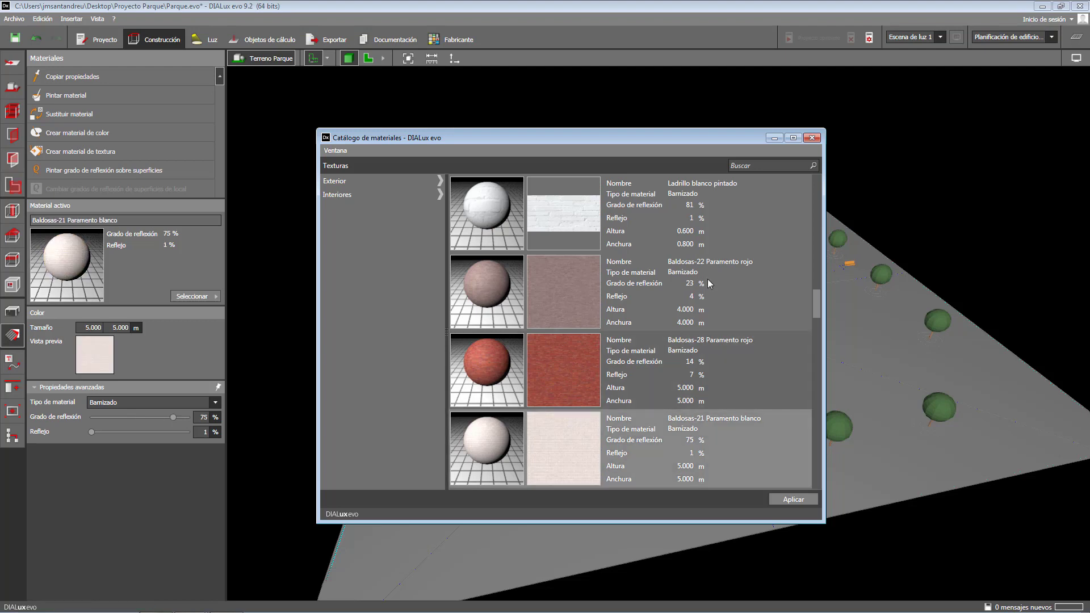
pyautogui.click(812, 138)
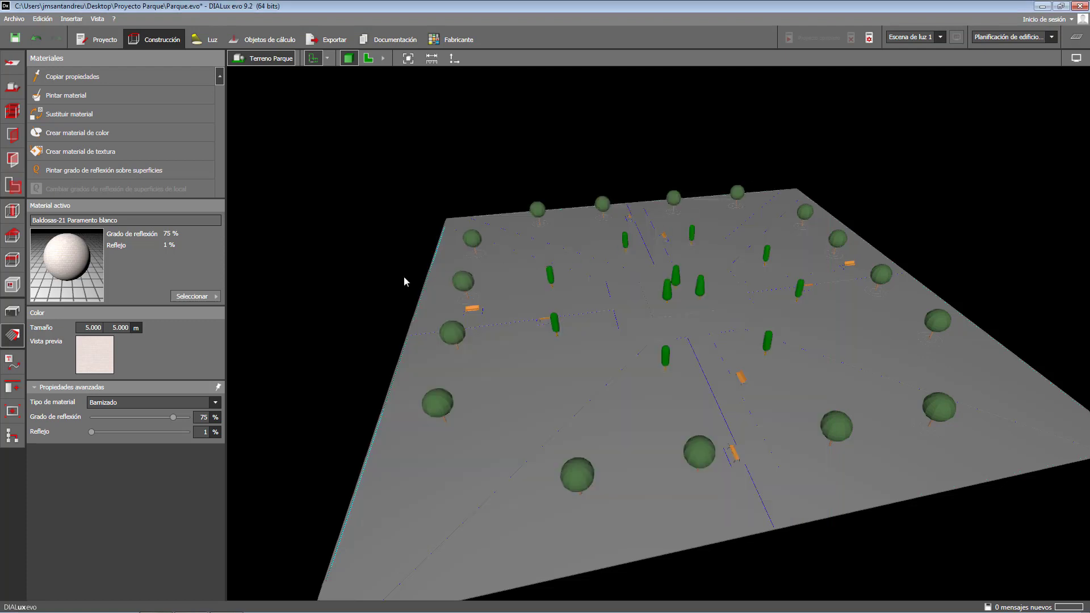
# - Pick the colour 9003(Blanco señal) from the 9xxx Negro/Blanco group of the colour catalogue and close the catalogue
pyautogui.click(216, 296)
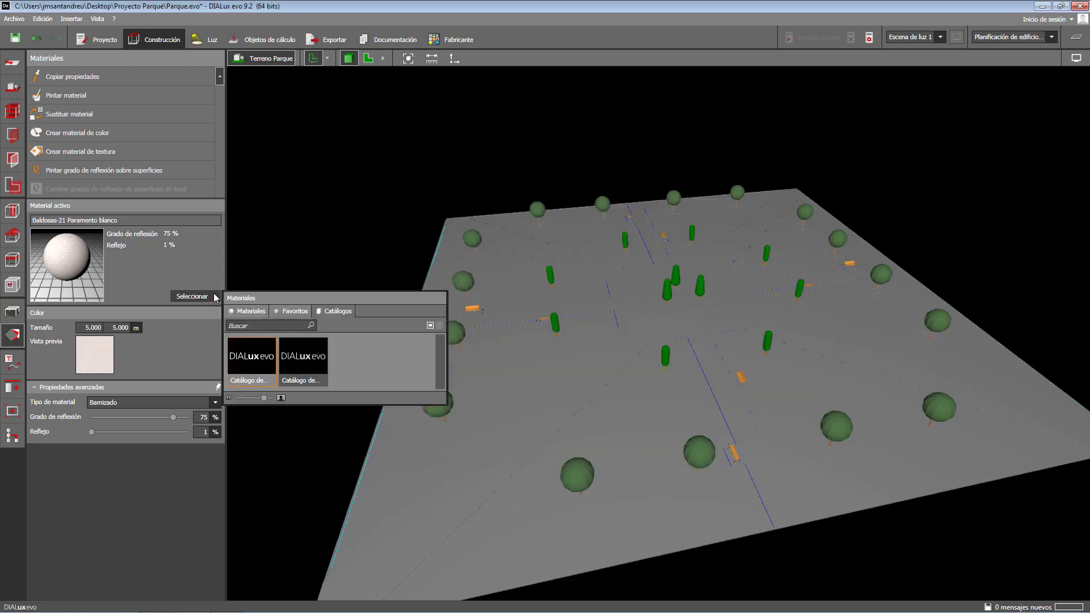
pyautogui.click(311, 360)
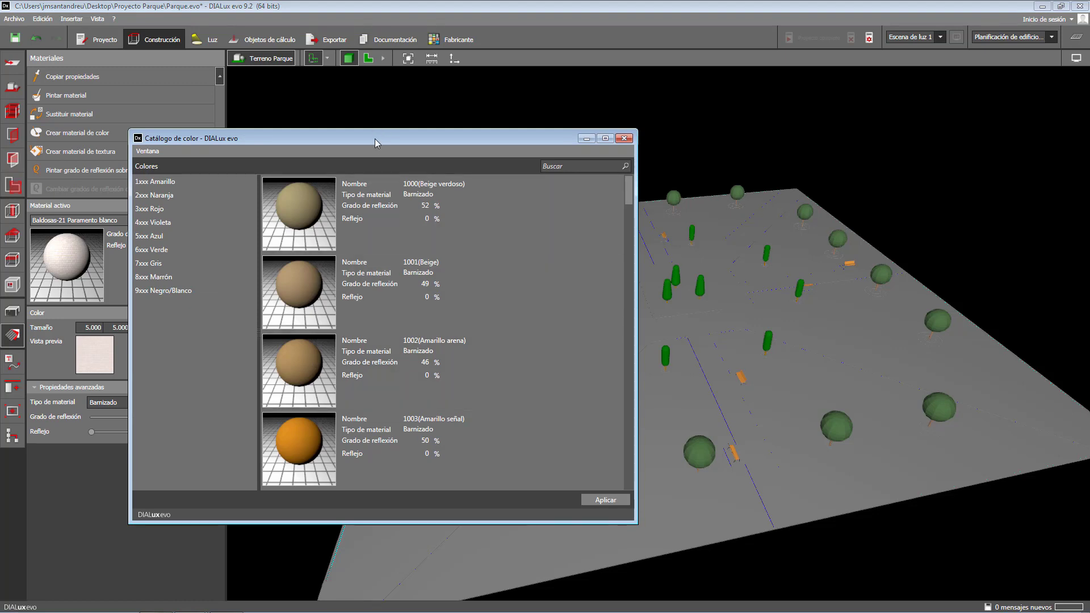
pyautogui.moveTo(375, 138); pyautogui.dragTo(533, 125)
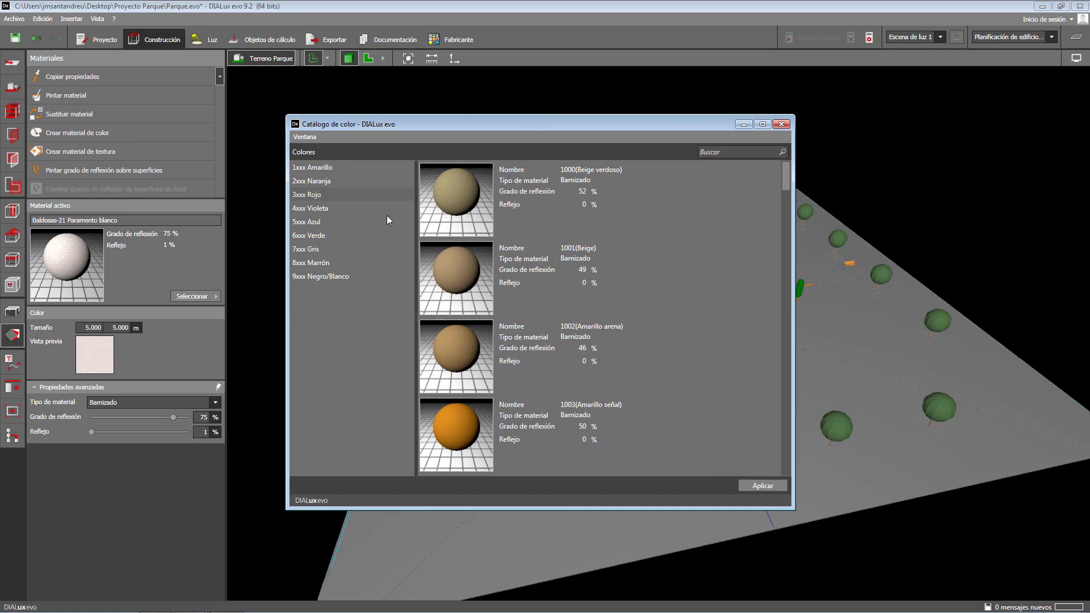
pyautogui.click(350, 277)
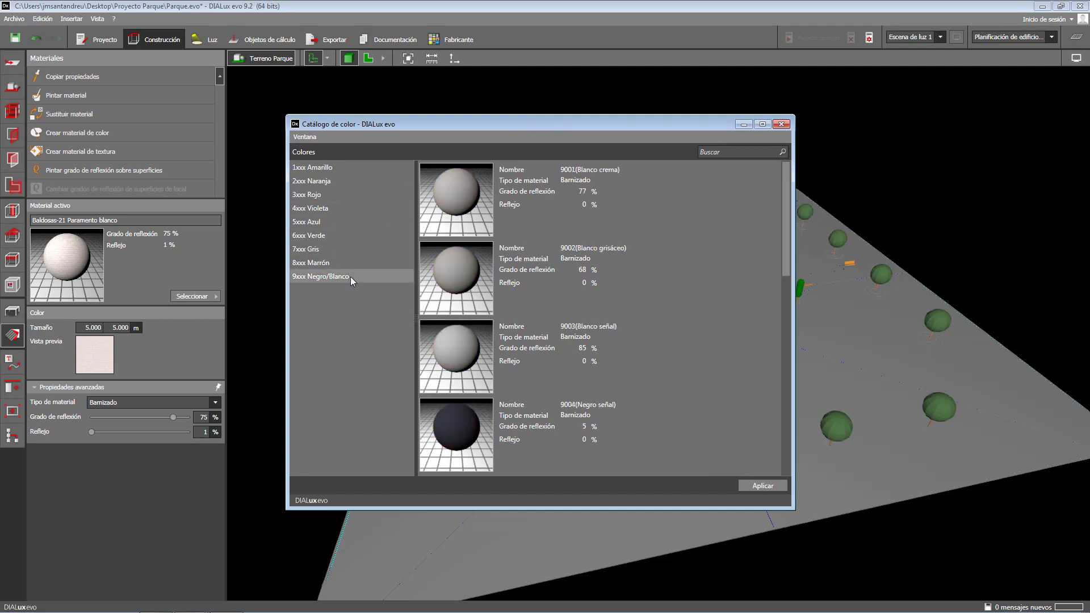
pyautogui.click(515, 349)
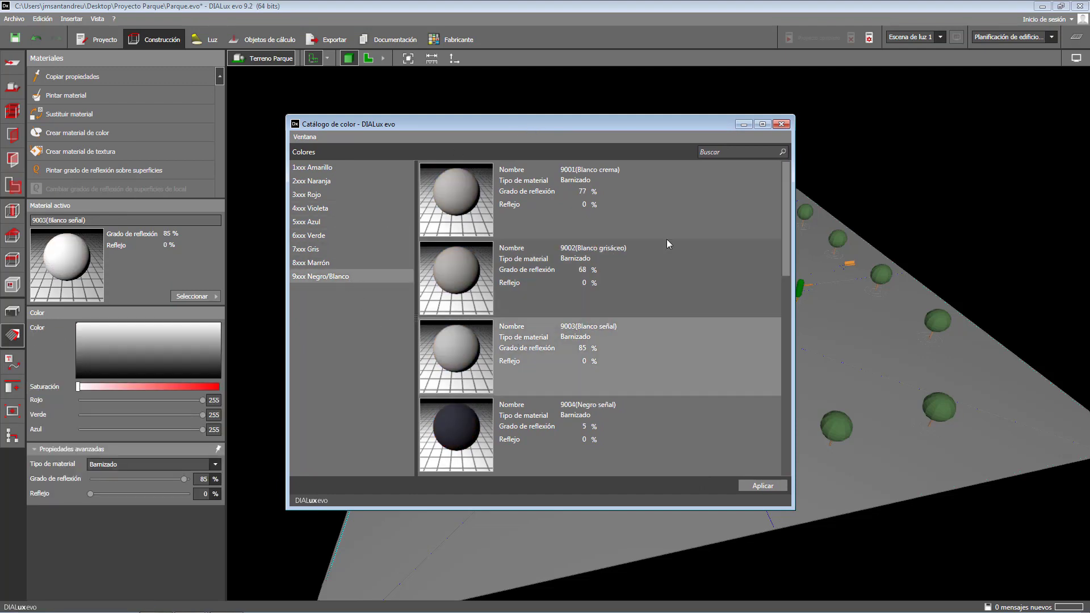
pyautogui.click(782, 125)
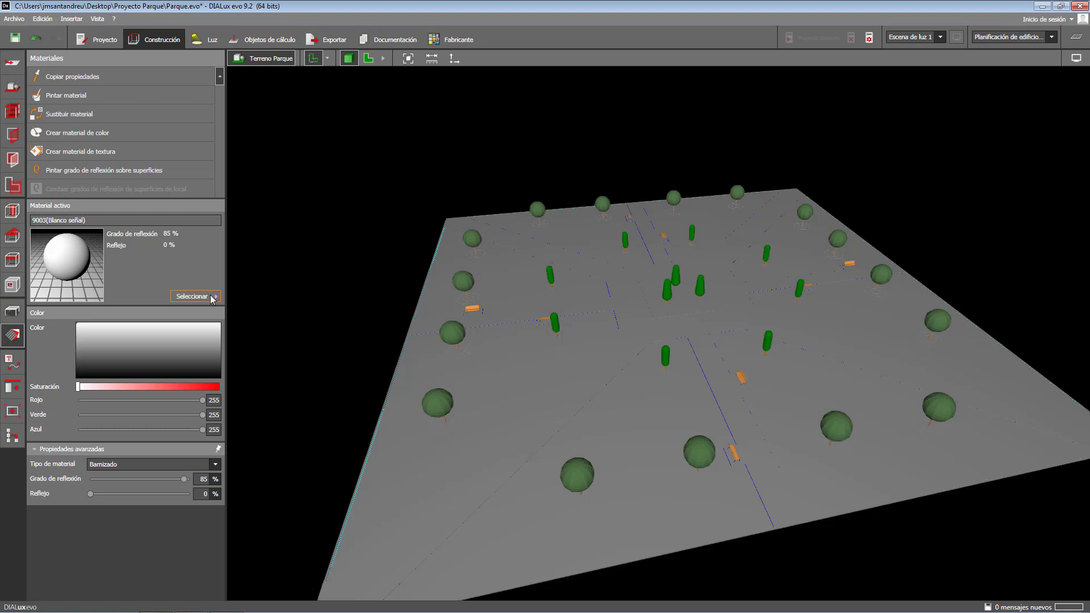
# - Make Hierba the active material and paint the two front lawn sections on either side of the front path
pyautogui.click(192, 296)
pyautogui.click(250, 316)
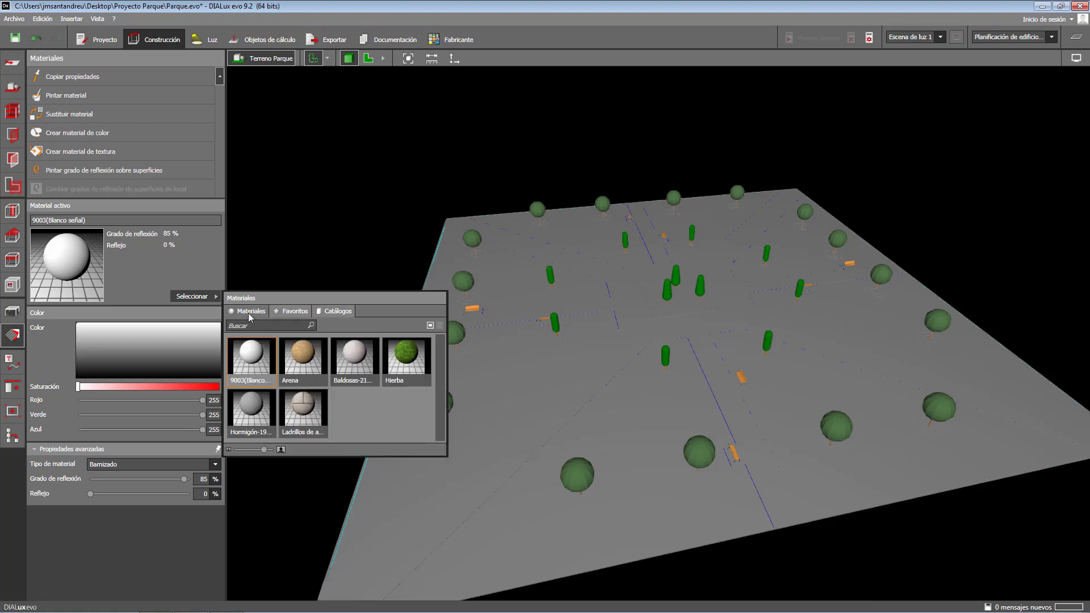
pyautogui.click(407, 357)
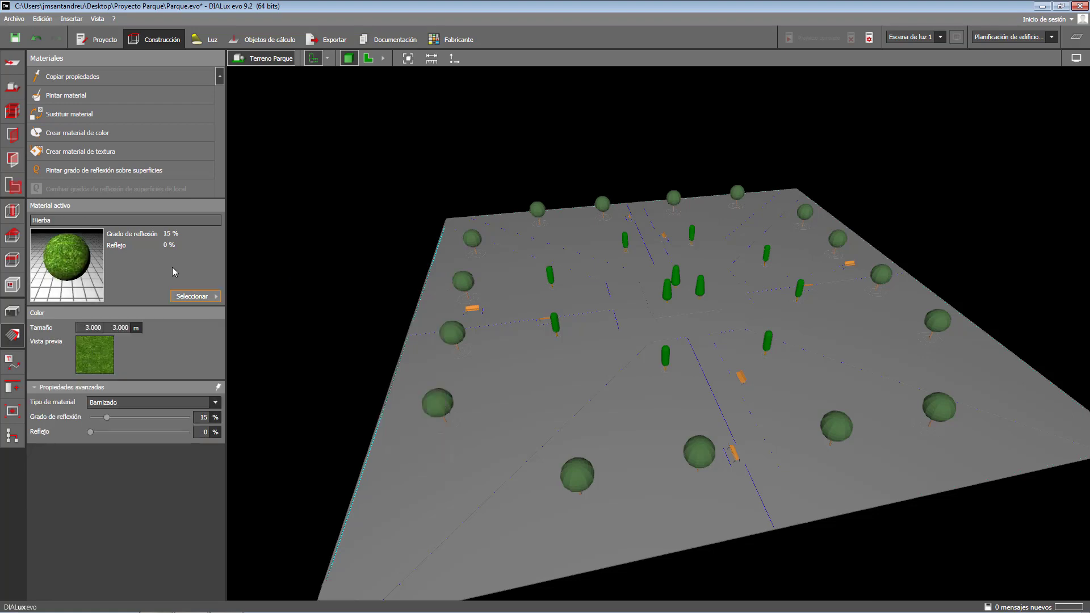
pyautogui.click(107, 95)
pyautogui.click(623, 413)
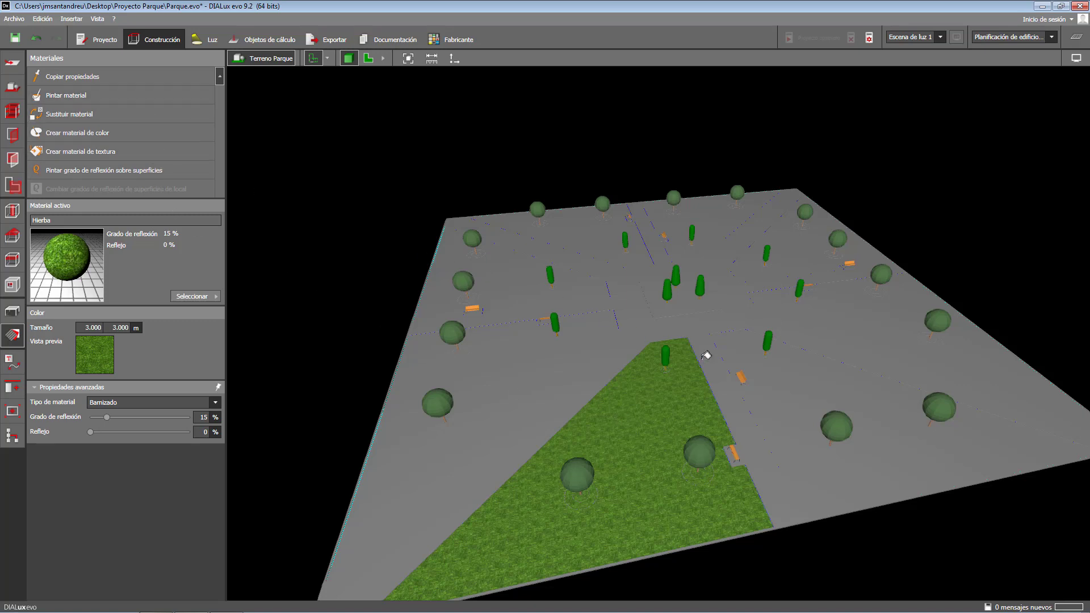
pyautogui.click(819, 385)
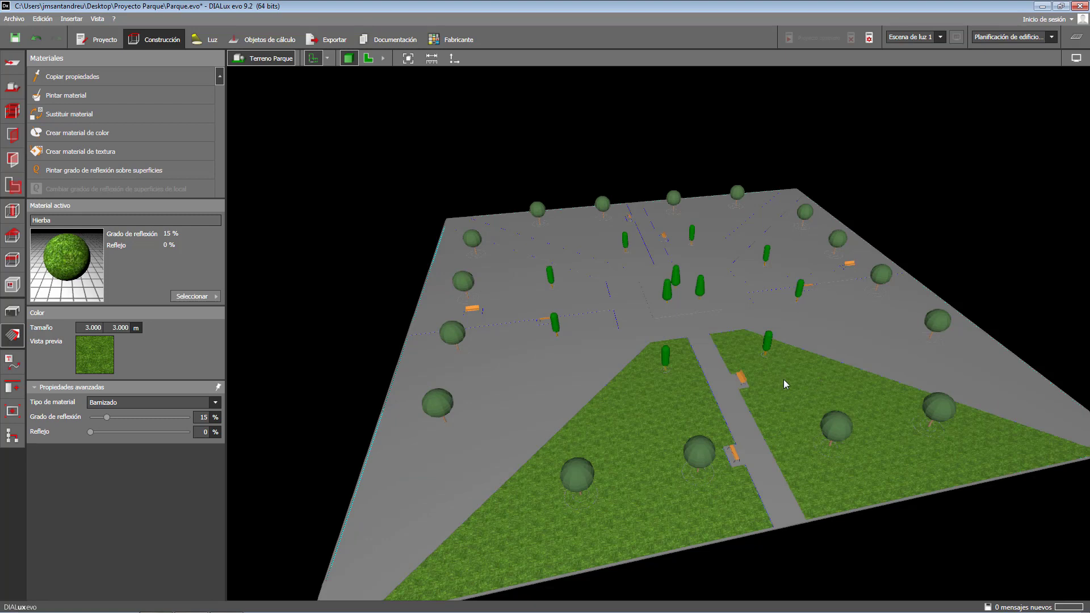
# - Paint the six remaining lawn sections along the right, back and left sides of the park with Hierba
pyautogui.click(165, 98)
pyautogui.click(849, 305)
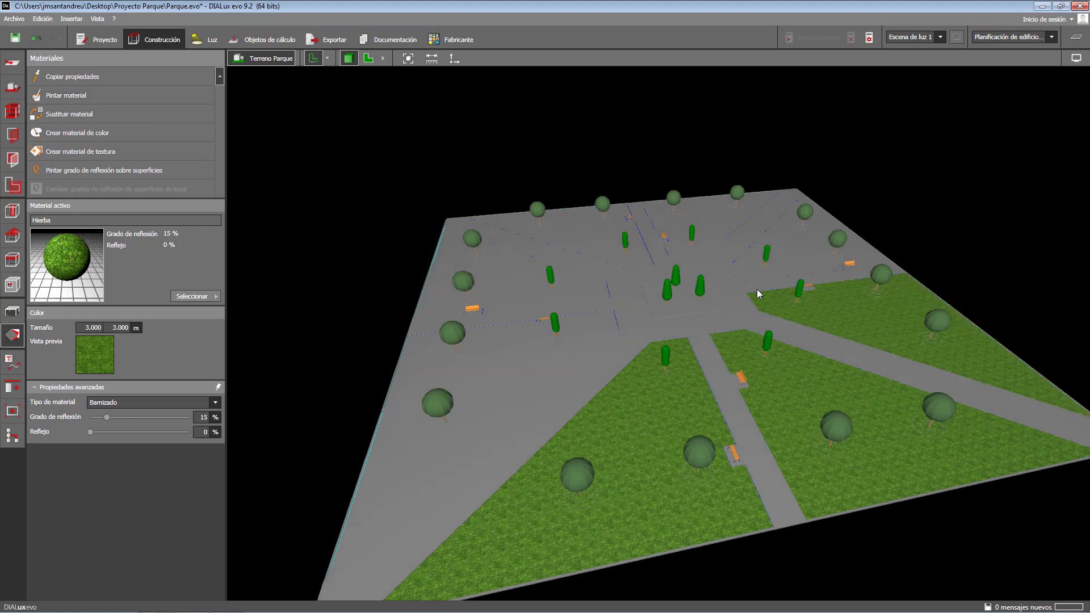
pyautogui.click(184, 101)
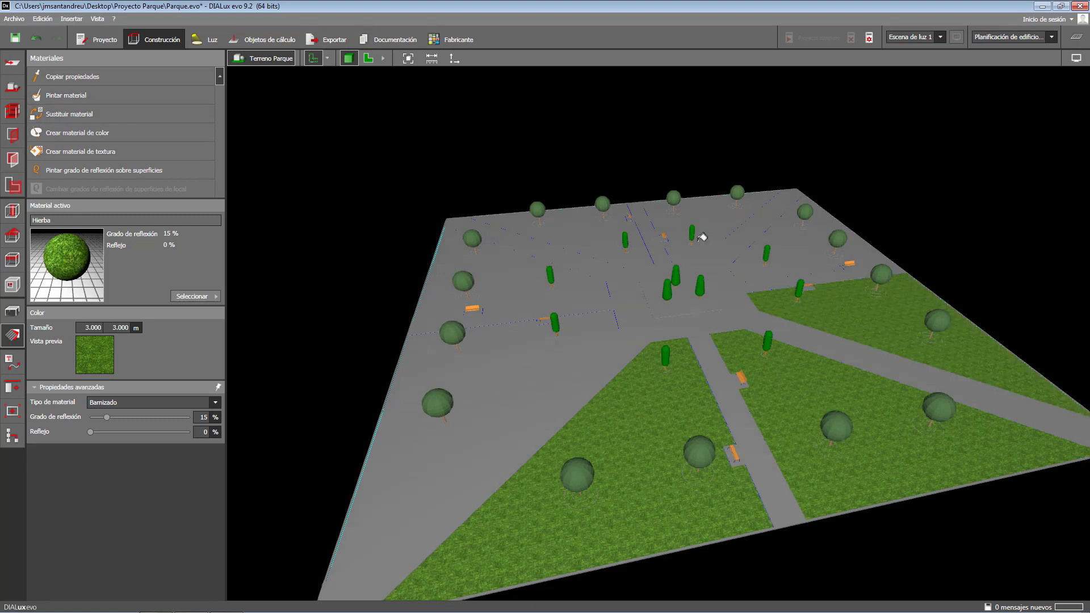
pyautogui.click(791, 237)
pyautogui.click(192, 100)
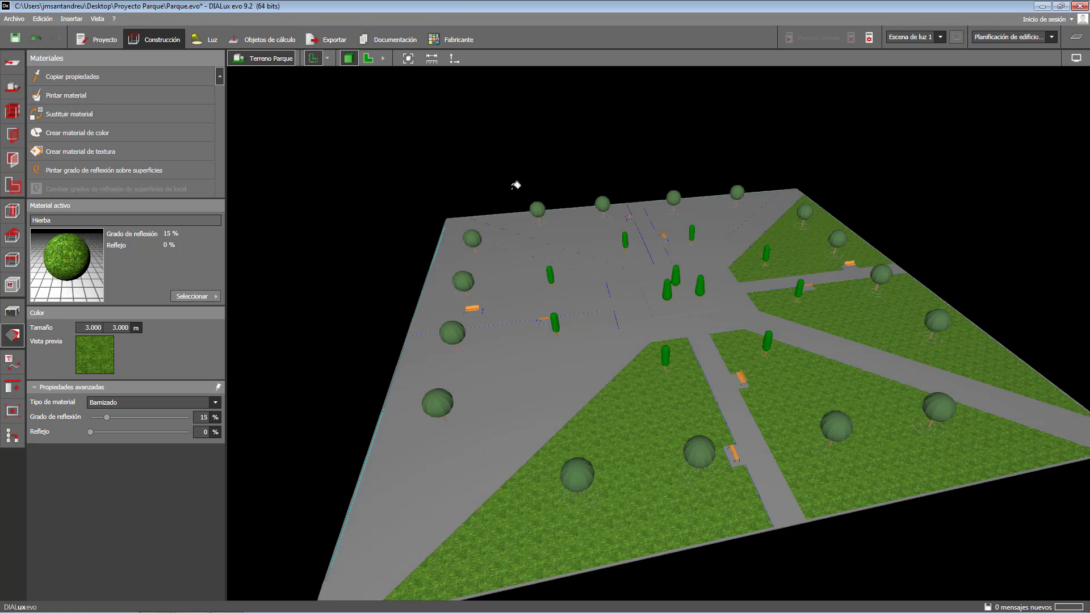
pyautogui.click(707, 217)
pyautogui.click(601, 223)
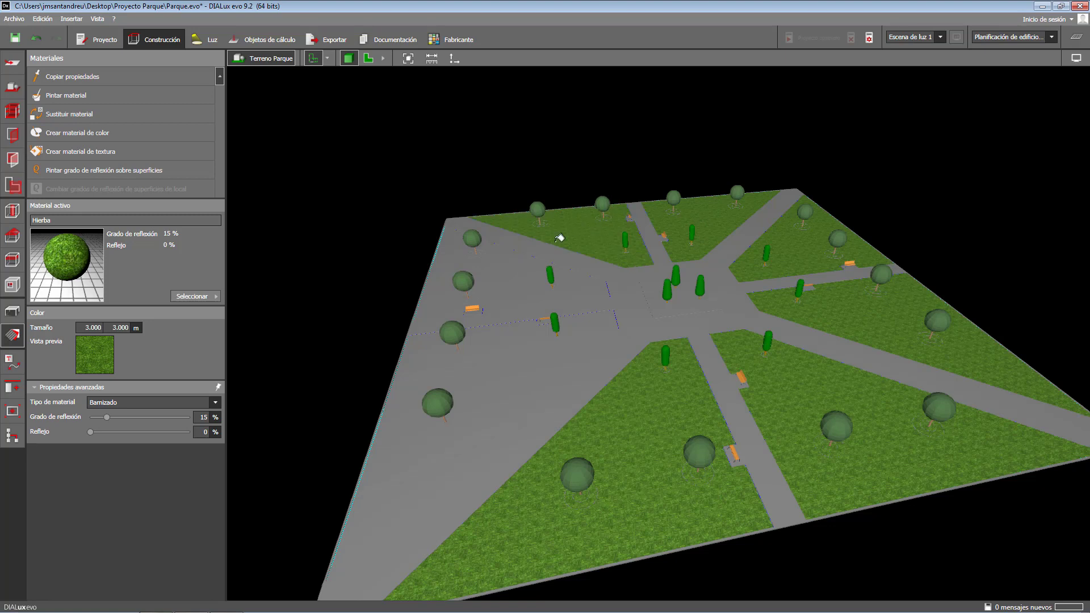
pyautogui.click(510, 269)
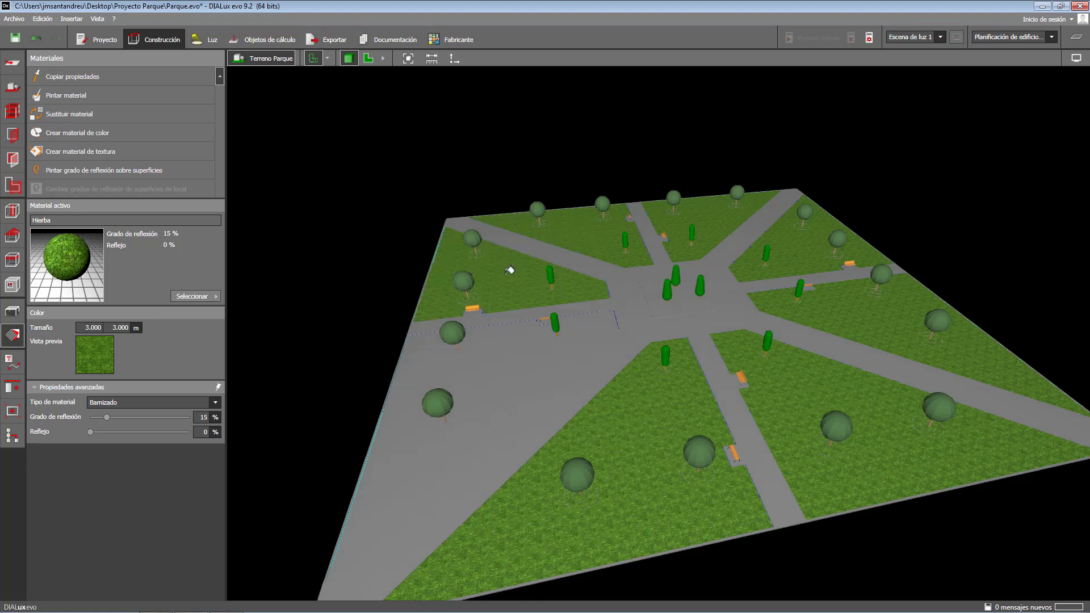
pyautogui.click(503, 368)
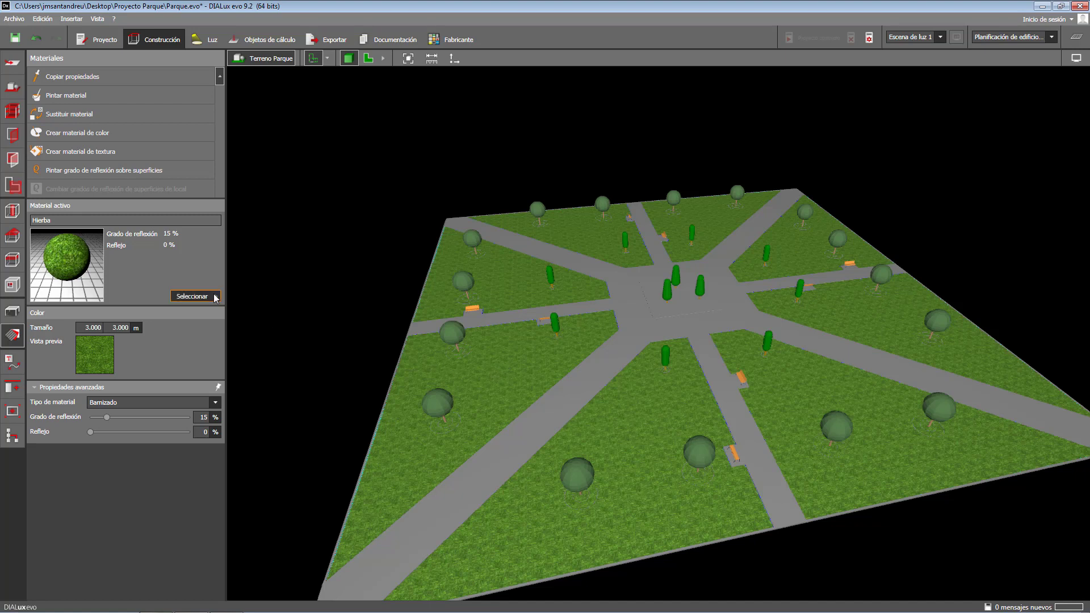
# - Apply the Arena material to the whole square planter at the centre of the park
pyautogui.click(196, 296)
pyautogui.click(301, 359)
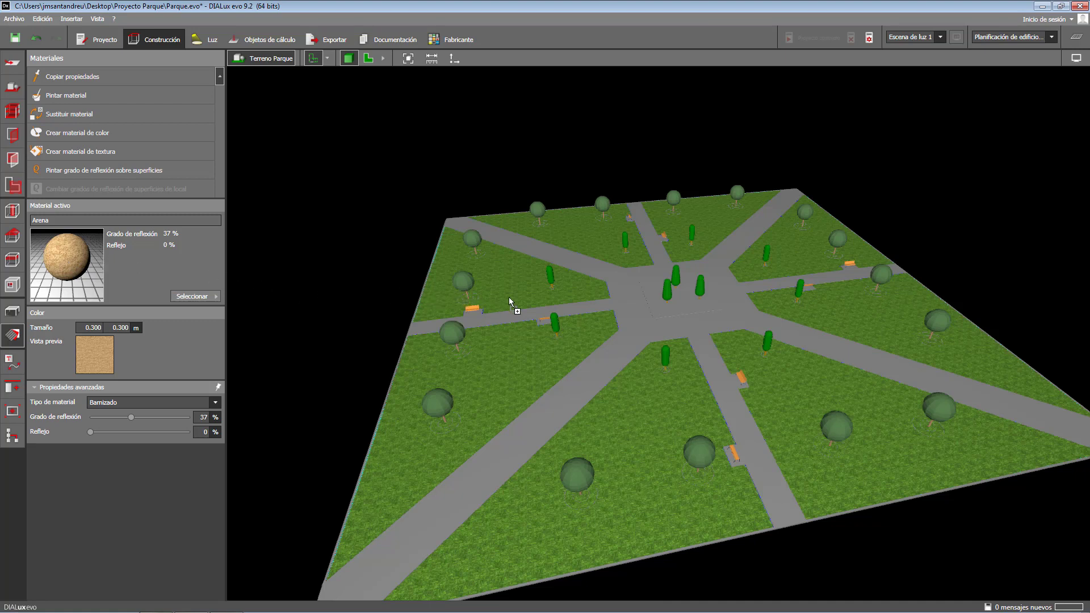
pyautogui.click(683, 302)
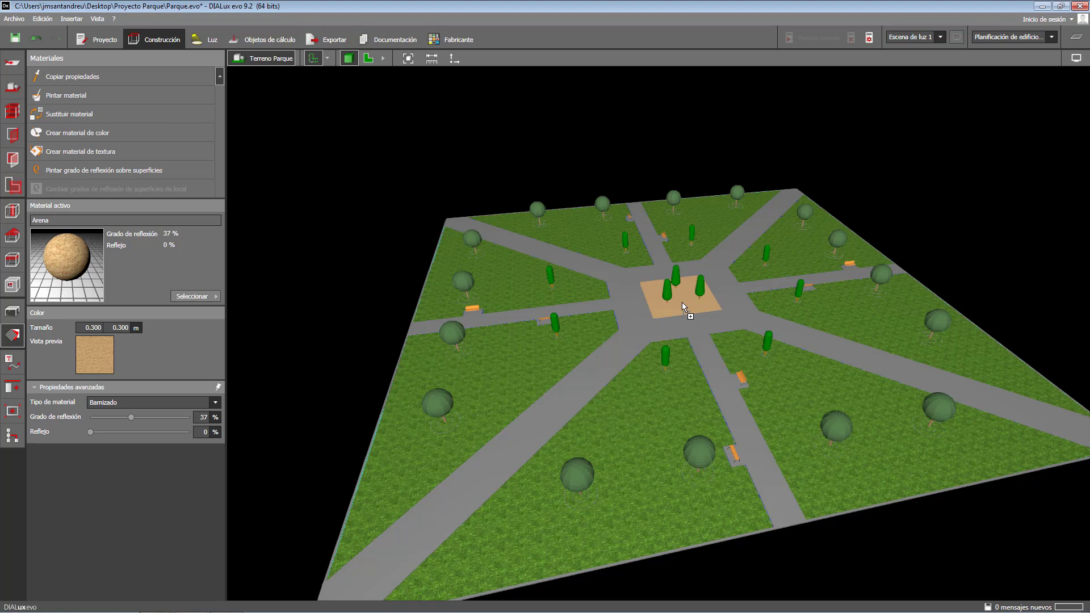
# - Make Hierba the active material again and paint the top face of the central square planter with it
pyautogui.click(217, 299)
pyautogui.click(407, 358)
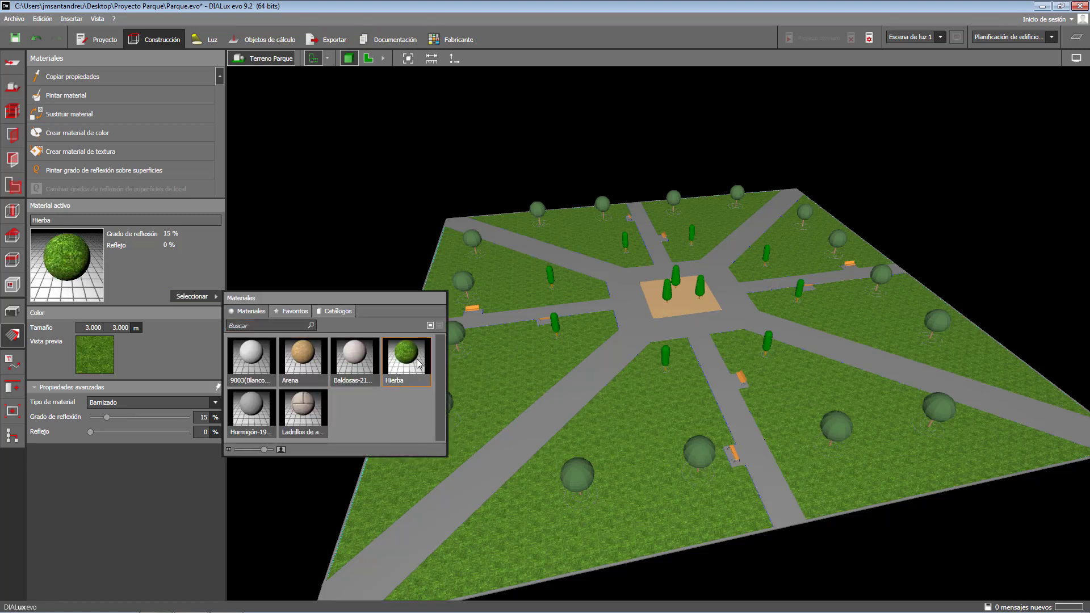
pyautogui.click(176, 266)
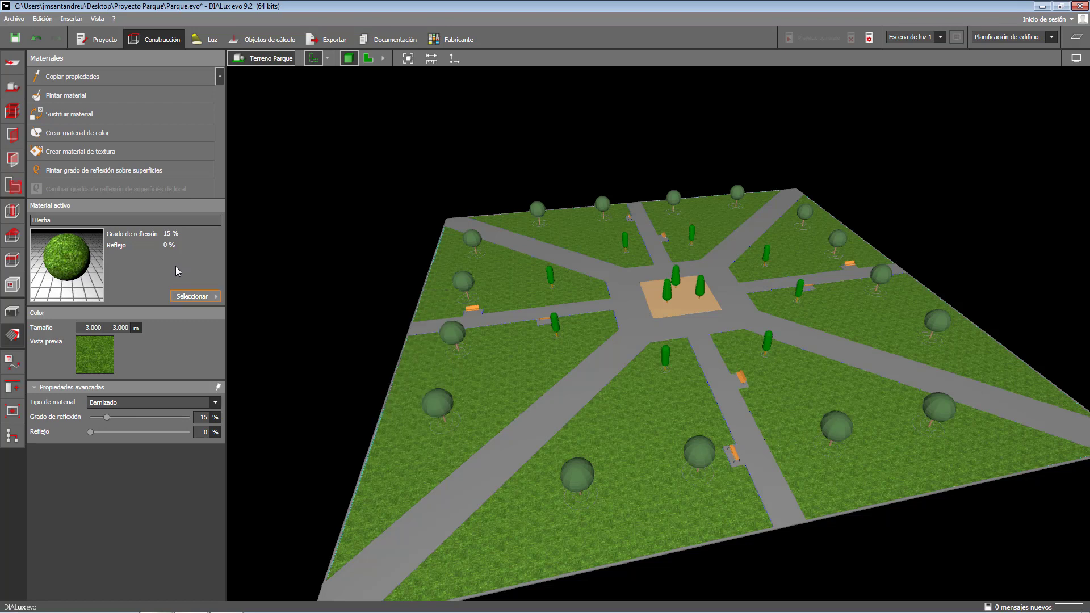
pyautogui.click(122, 96)
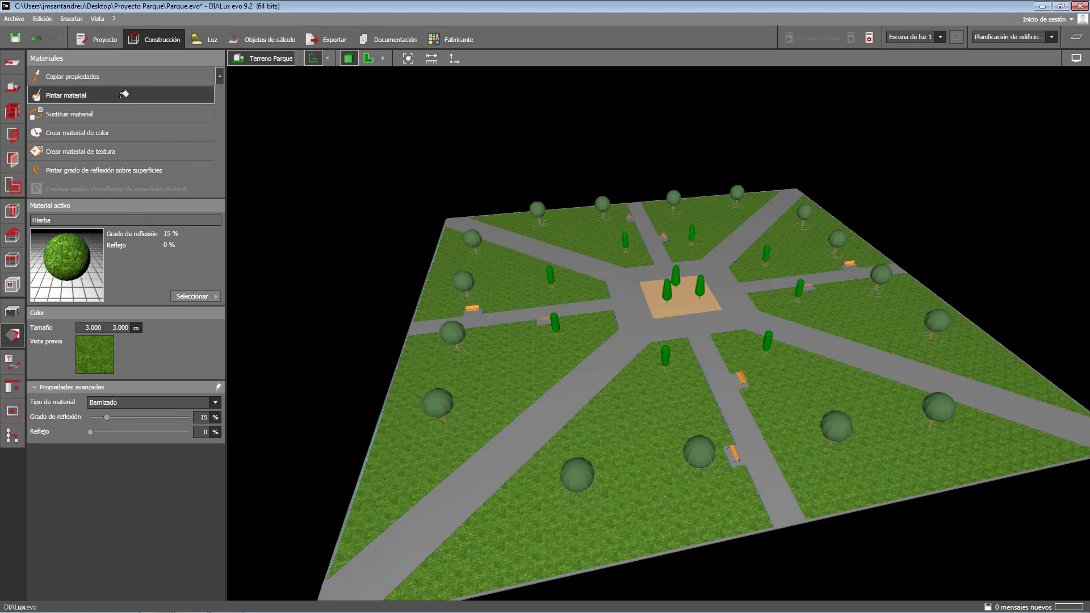
pyautogui.click(685, 307)
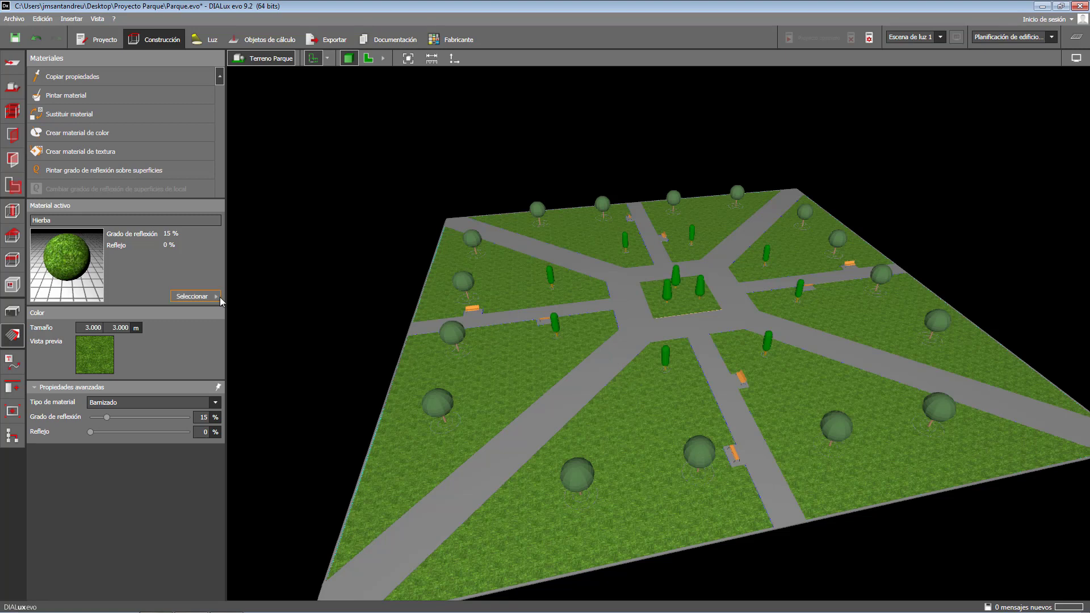
# - Apply the Hormigón-19 Cemento fino material to the central plaza with its diagonal paths and to the four narrow bench paths
pyautogui.click(193, 296)
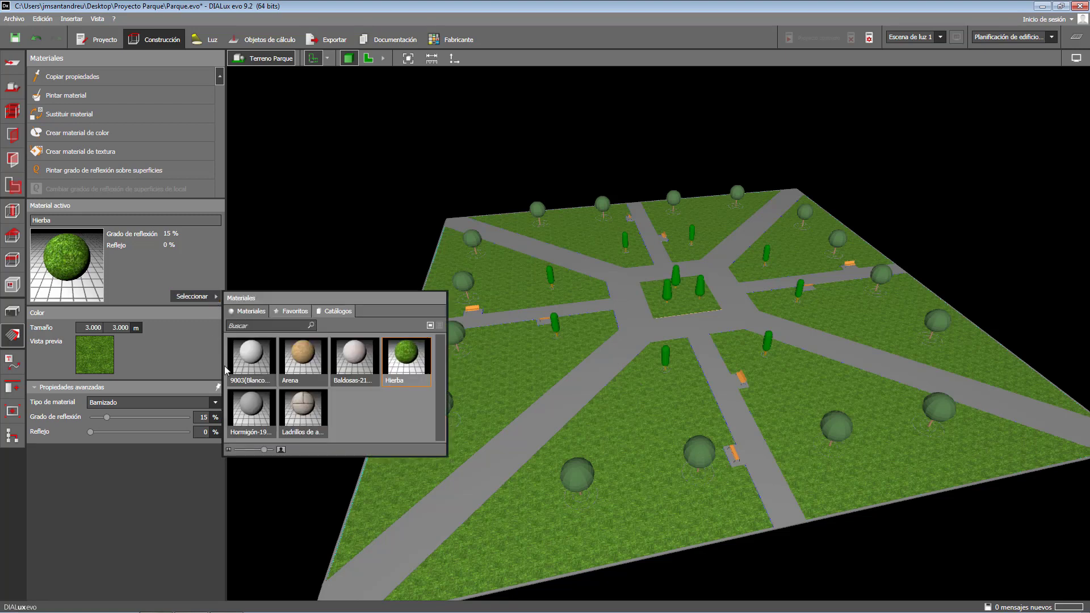
pyautogui.click(253, 408)
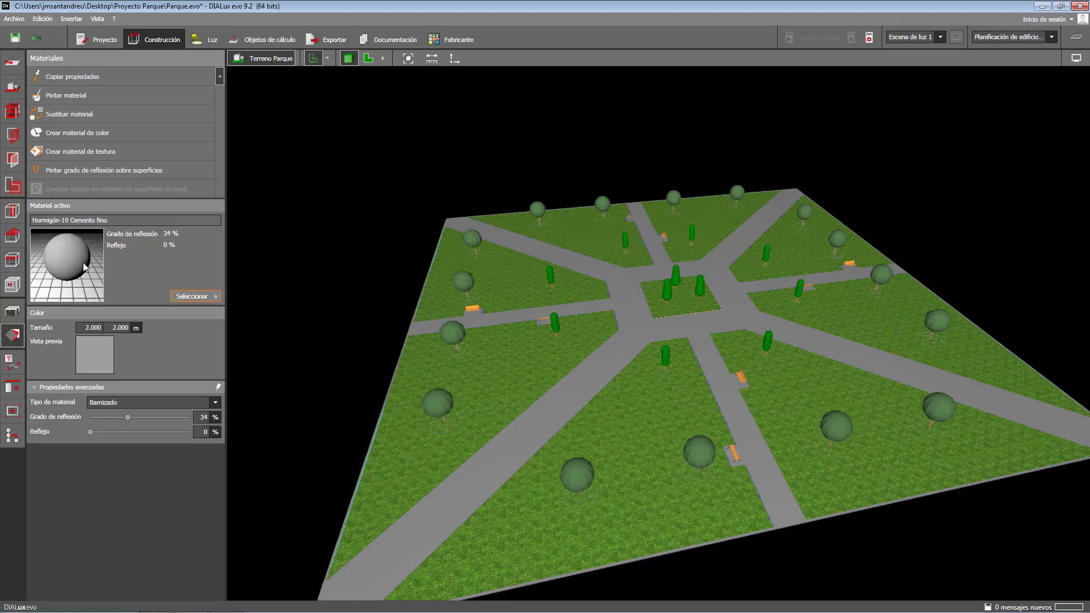
pyautogui.click(528, 425)
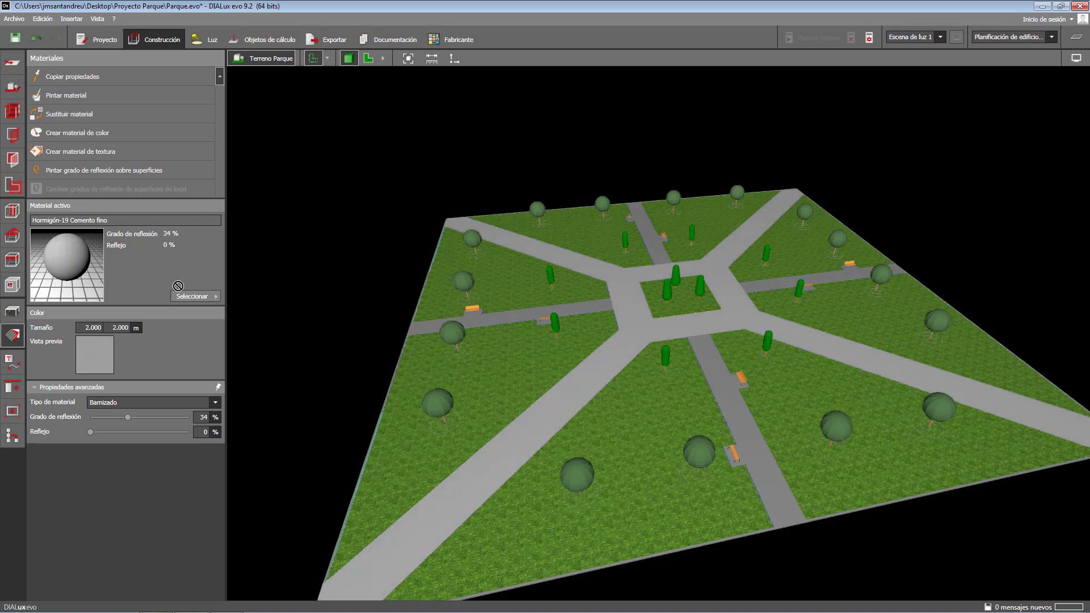
pyautogui.click(491, 321)
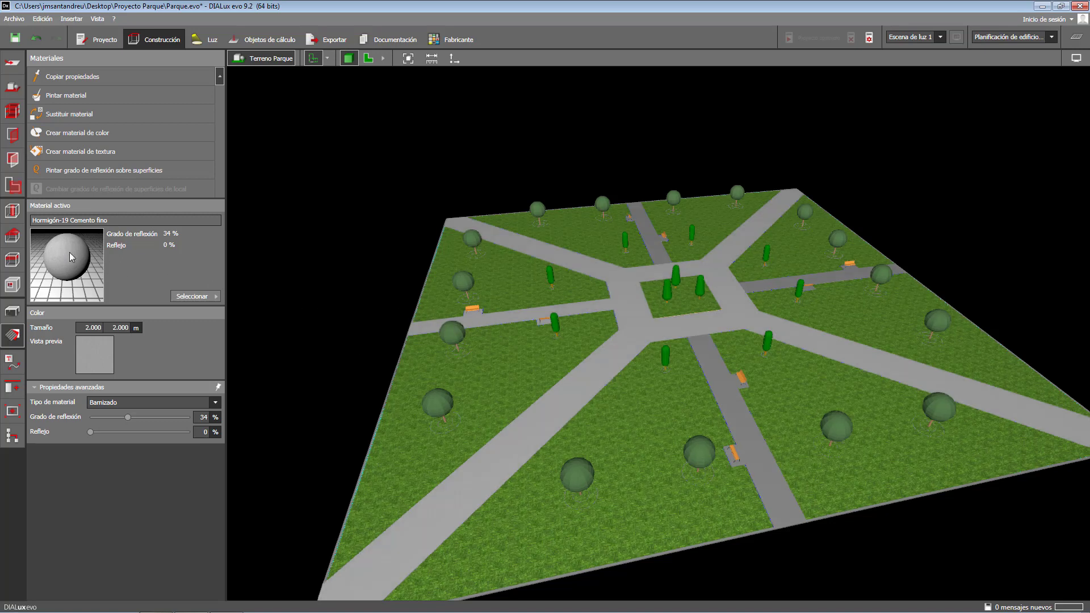
pyautogui.click(724, 396)
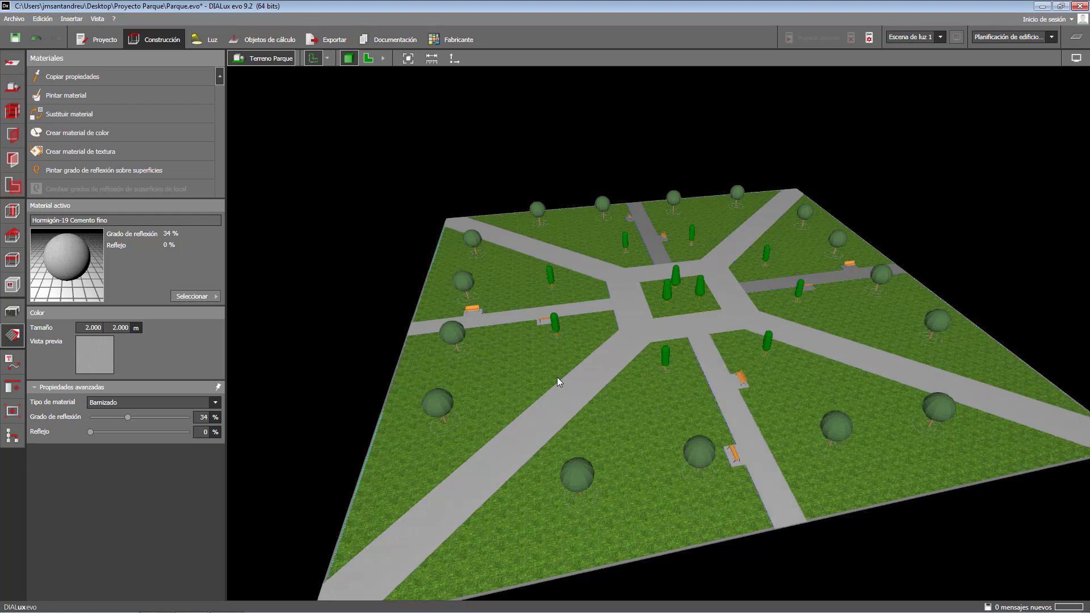
pyautogui.click(753, 285)
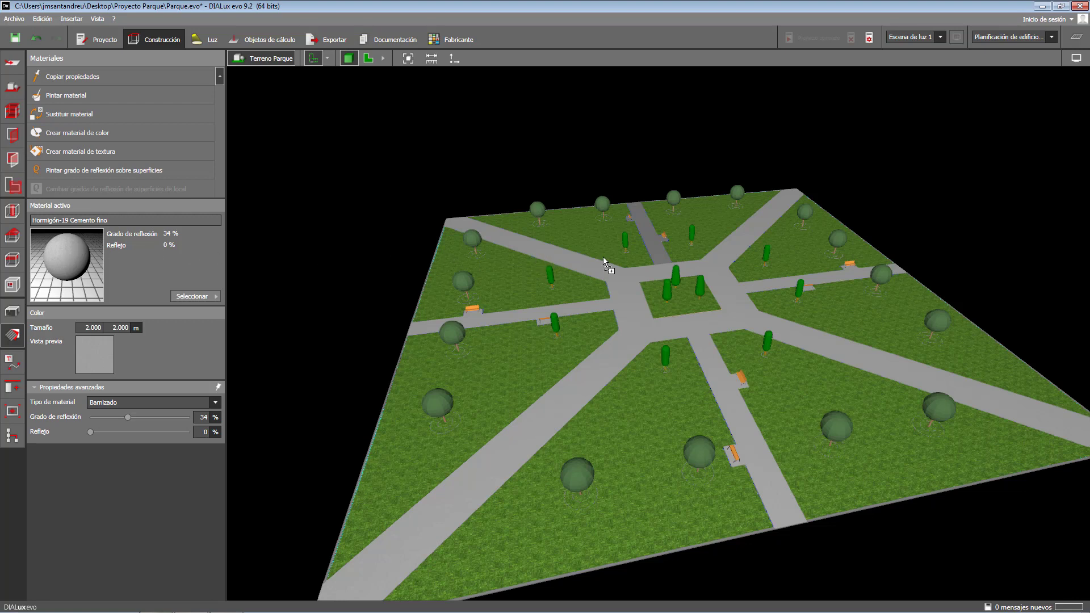
pyautogui.click(659, 257)
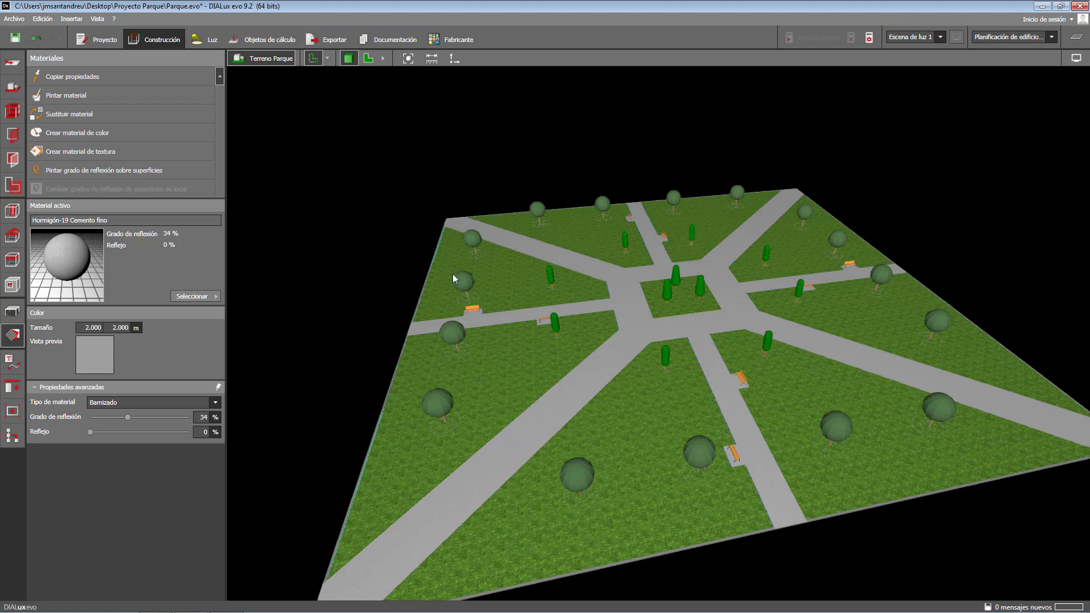
# - Make Baldosas-21 Paramento blanco active with a texture size of 10 by 10 m and paint the top of the plaza and diagonal paths
pyautogui.click(214, 300)
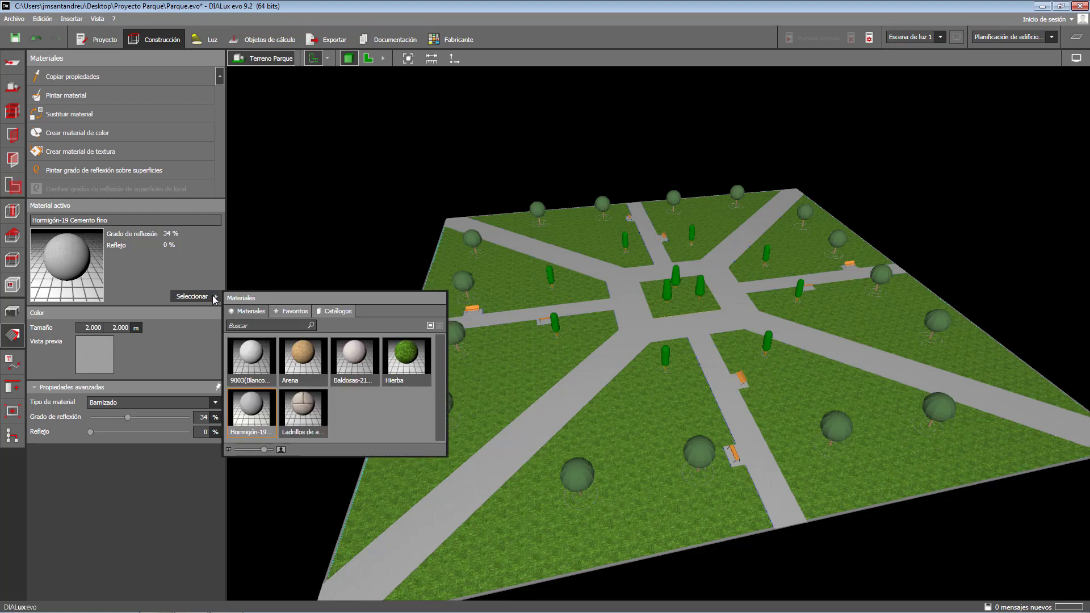
pyautogui.click(355, 356)
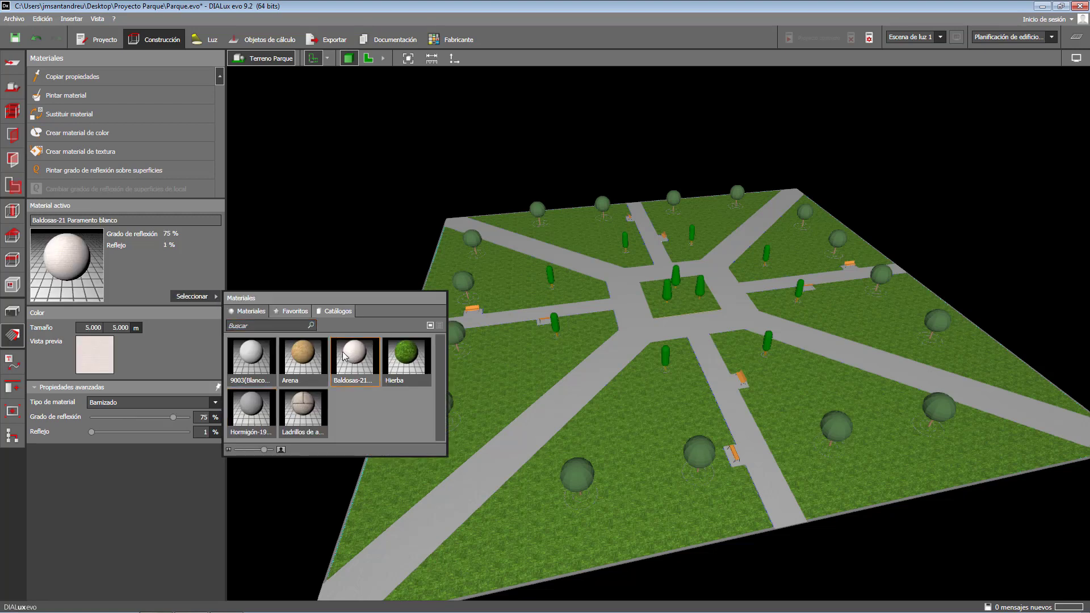
pyautogui.click(142, 284)
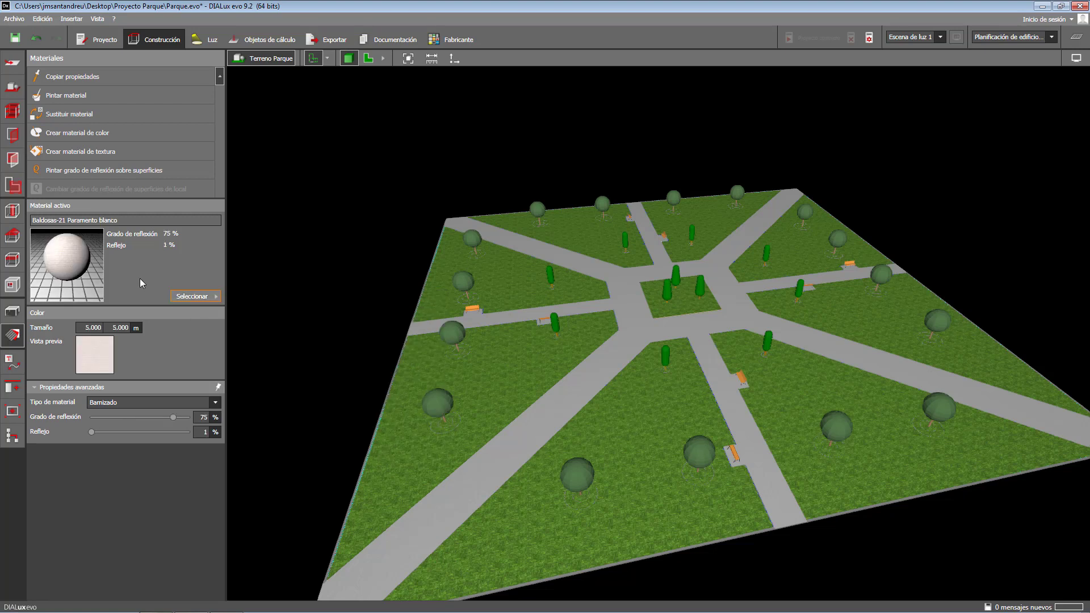
pyautogui.click(87, 327)
pyautogui.write('10.')
pyautogui.press('Return')
pyautogui.click(110, 328)
pyautogui.write('10.')
pyautogui.press('Return')
pyautogui.click(104, 97)
pyautogui.click(617, 351)
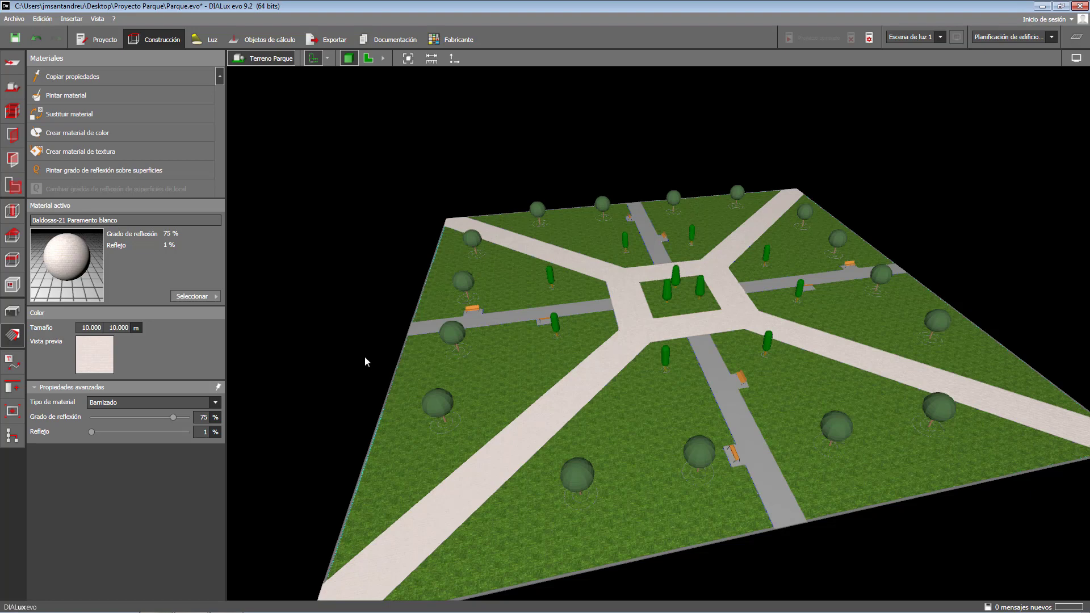
# - Make Ladrillos de aglomerado rectangulares the active material and paint the top surfaces of the four narrow bench paths
pyautogui.click(215, 296)
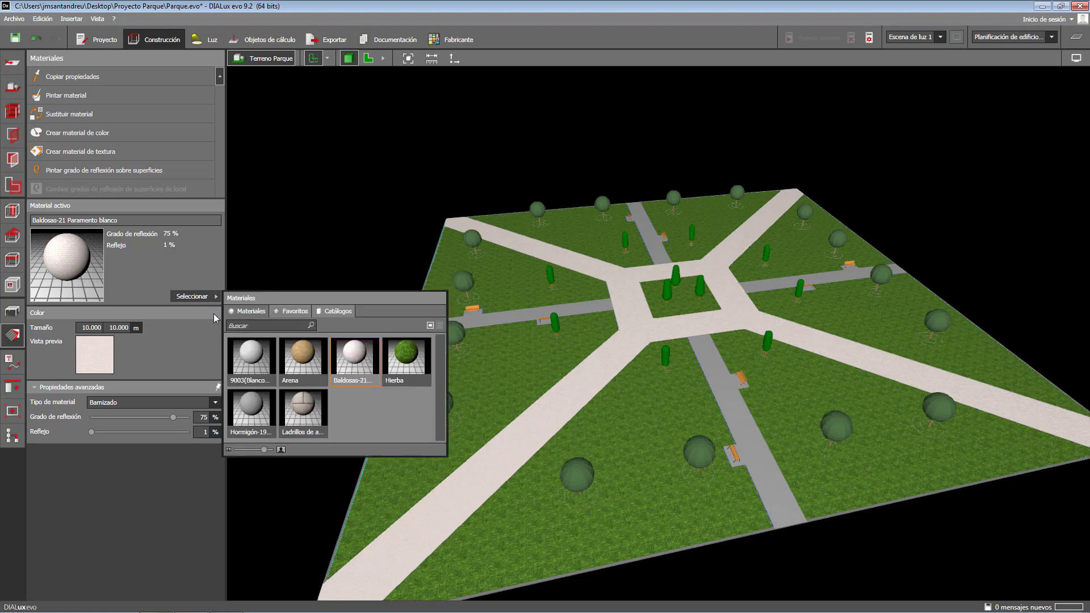
pyautogui.click(303, 411)
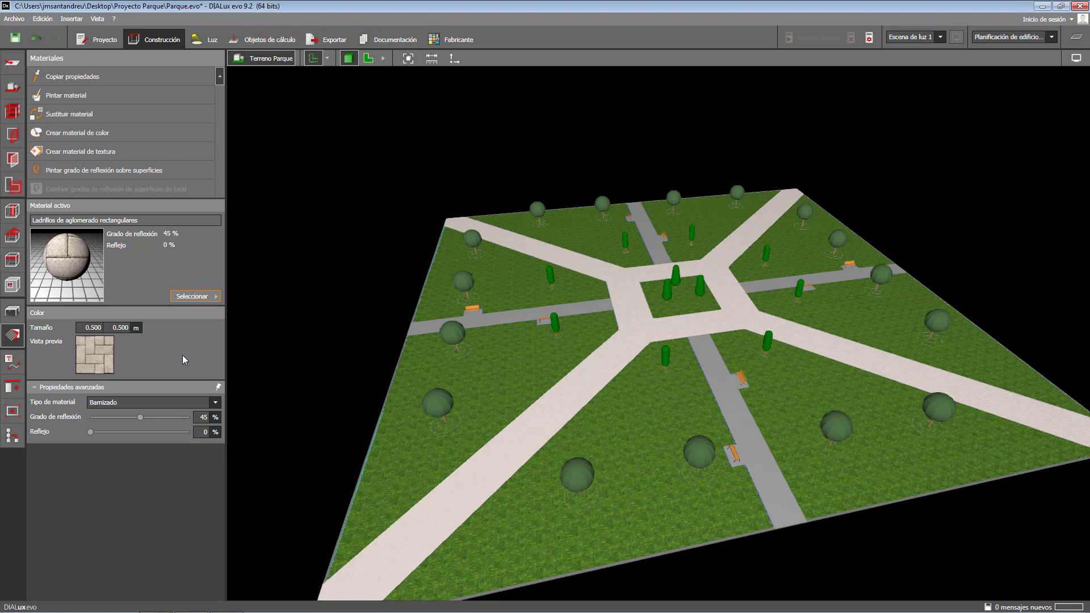
pyautogui.click(118, 95)
pyautogui.click(500, 314)
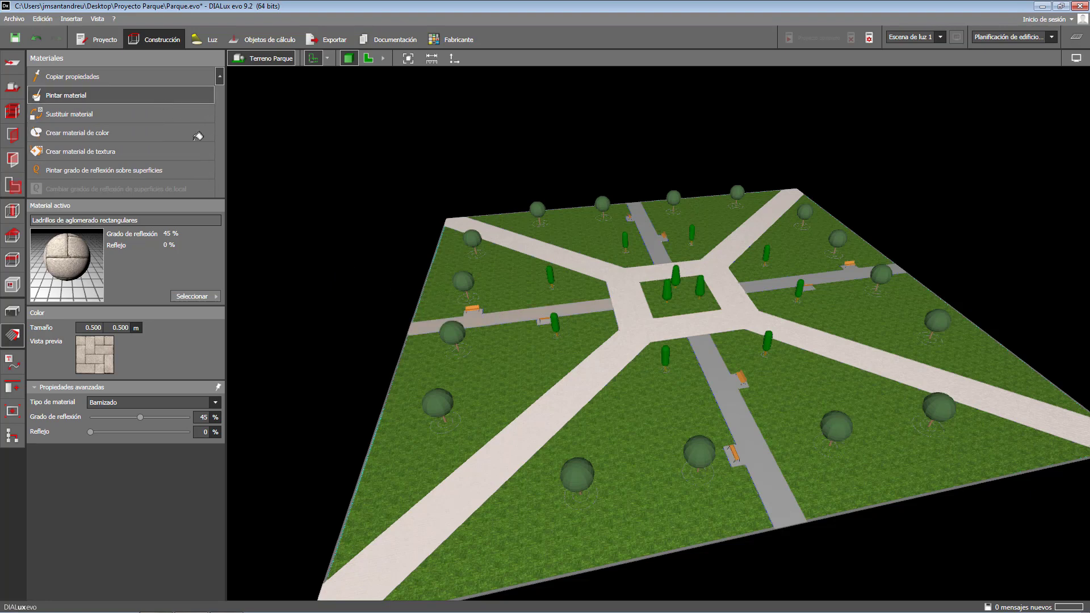
pyautogui.click(707, 365)
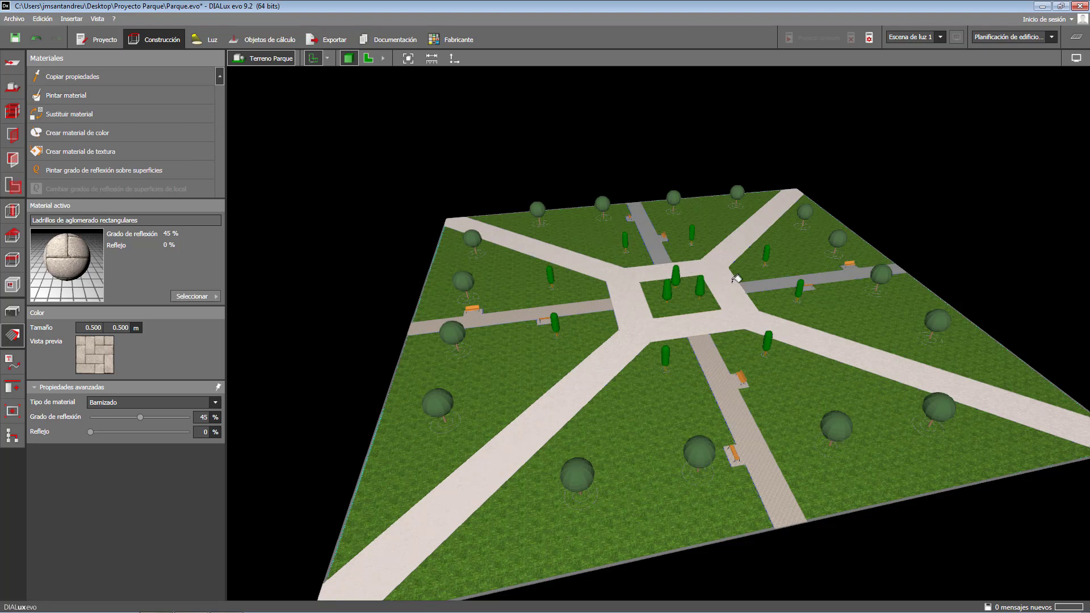
pyautogui.click(752, 284)
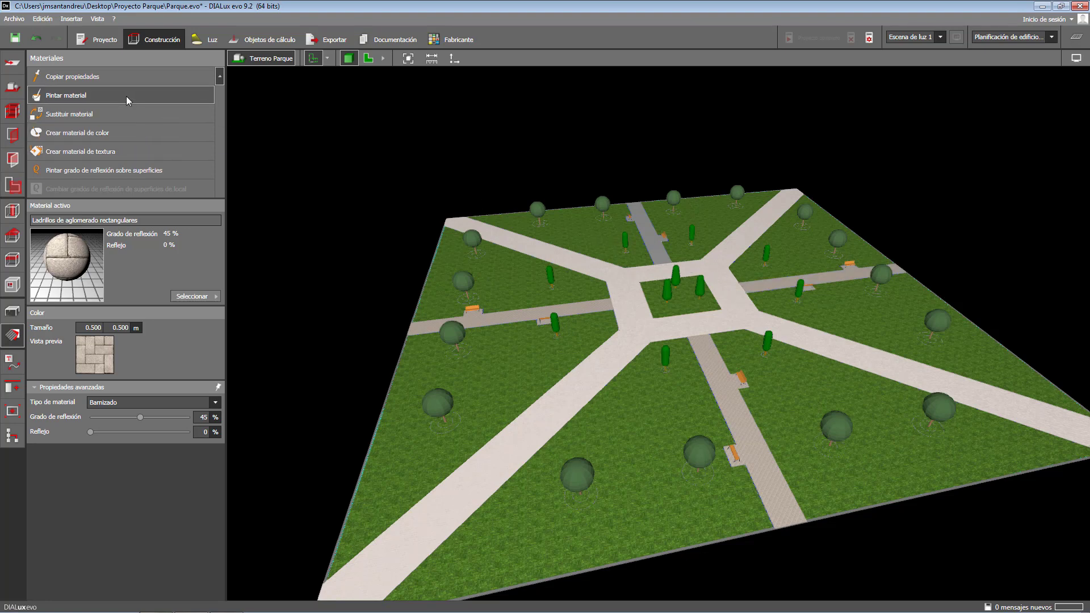
pyautogui.click(658, 255)
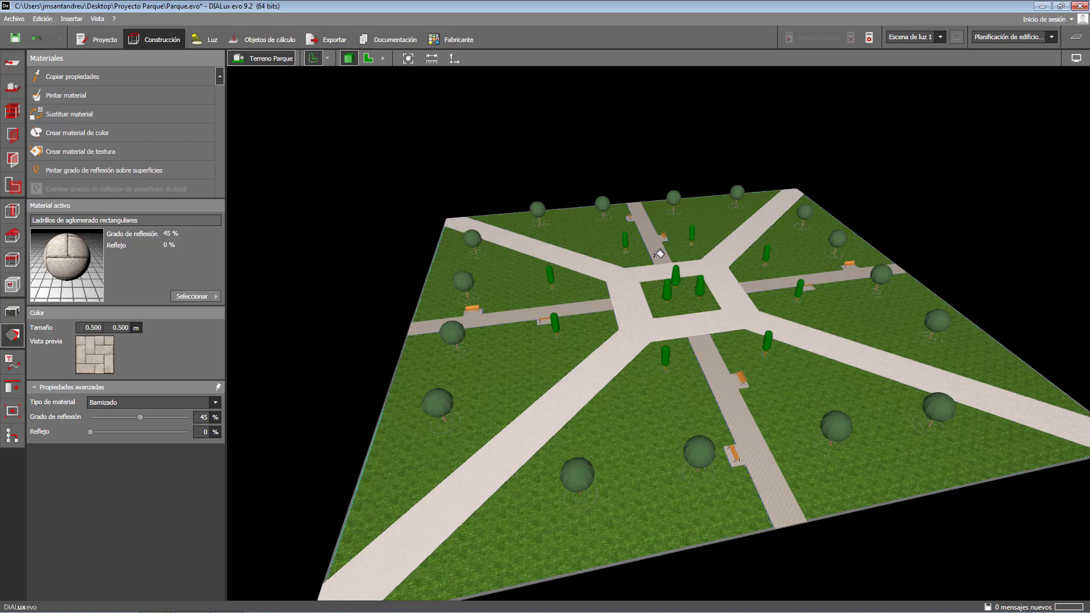
# - Make 9003(Blanco señal) the active material and apply it to the outer edges of the two lawn sections along the park's front side
pyautogui.click(197, 299)
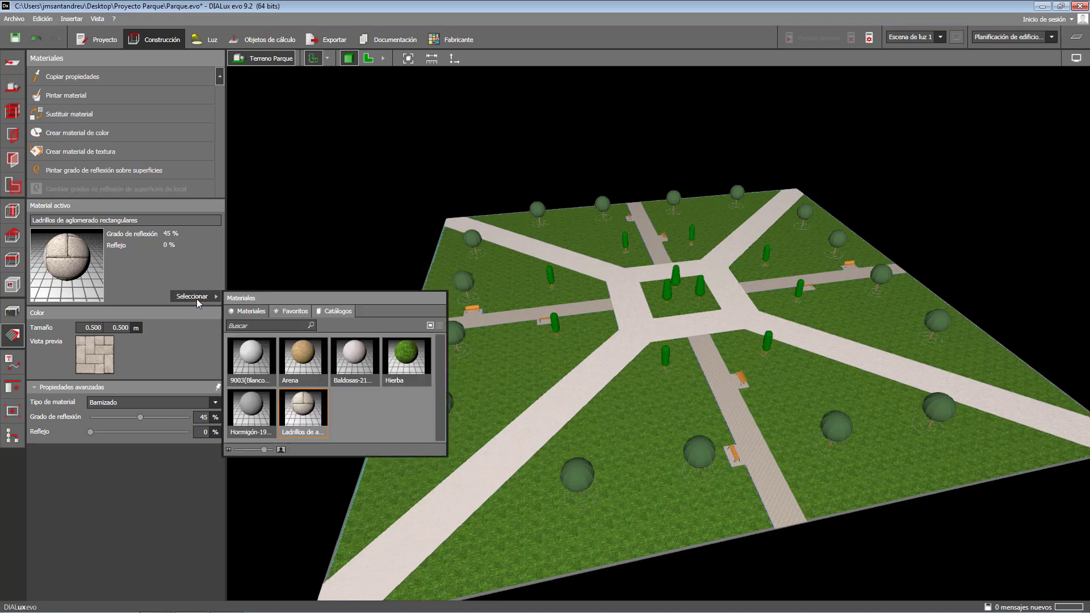
pyautogui.click(254, 362)
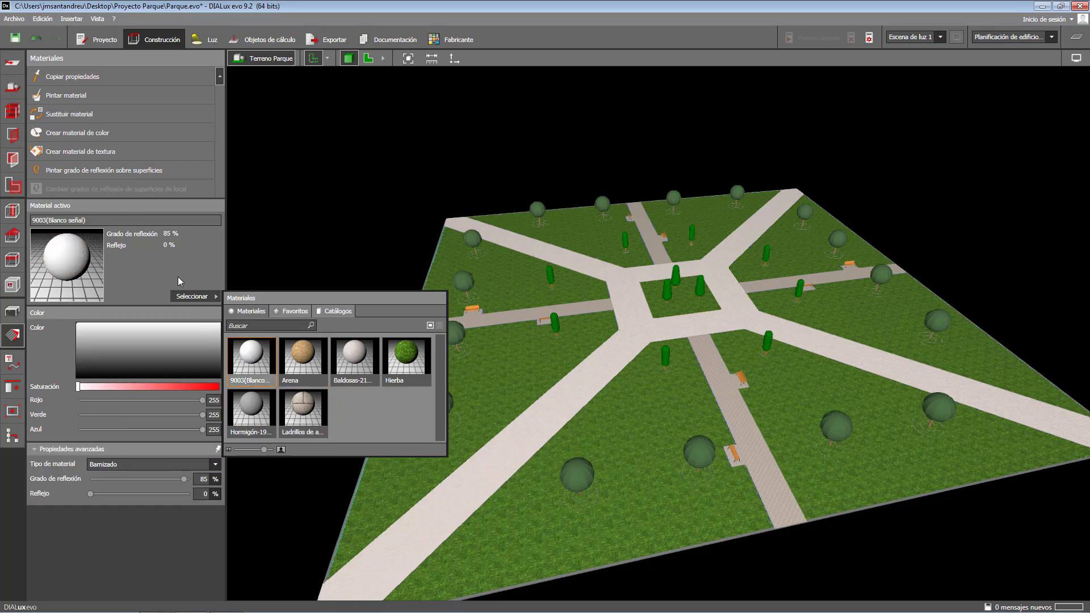
pyautogui.scroll(6, 604, 463)
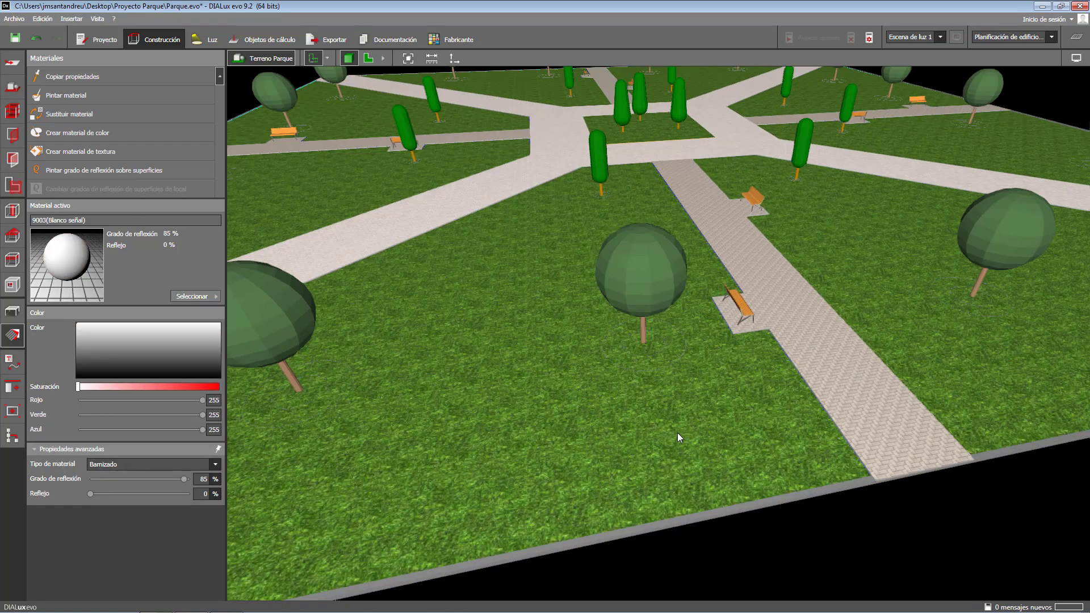
pyautogui.scroll(3, 678, 437)
pyautogui.moveTo(663, 423); pyautogui.dragTo(641, 410, button='right')
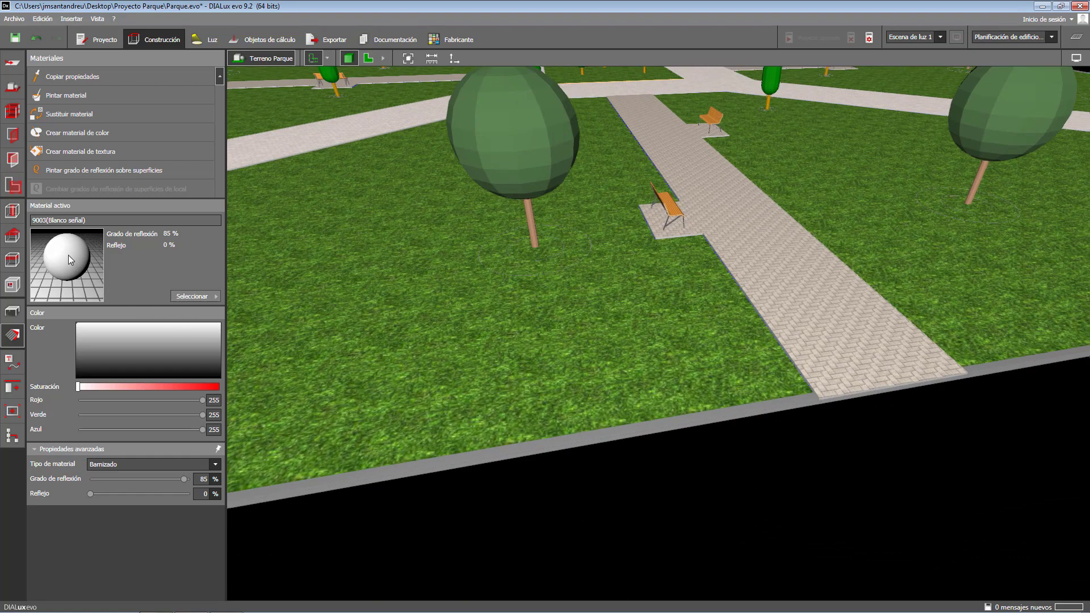
pyautogui.moveTo(68, 255); pyautogui.dragTo(232, 346)
pyautogui.moveTo(541, 442); pyautogui.dragTo(541, 443)
pyautogui.moveTo(598, 413); pyautogui.dragTo(470, 392, button='right')
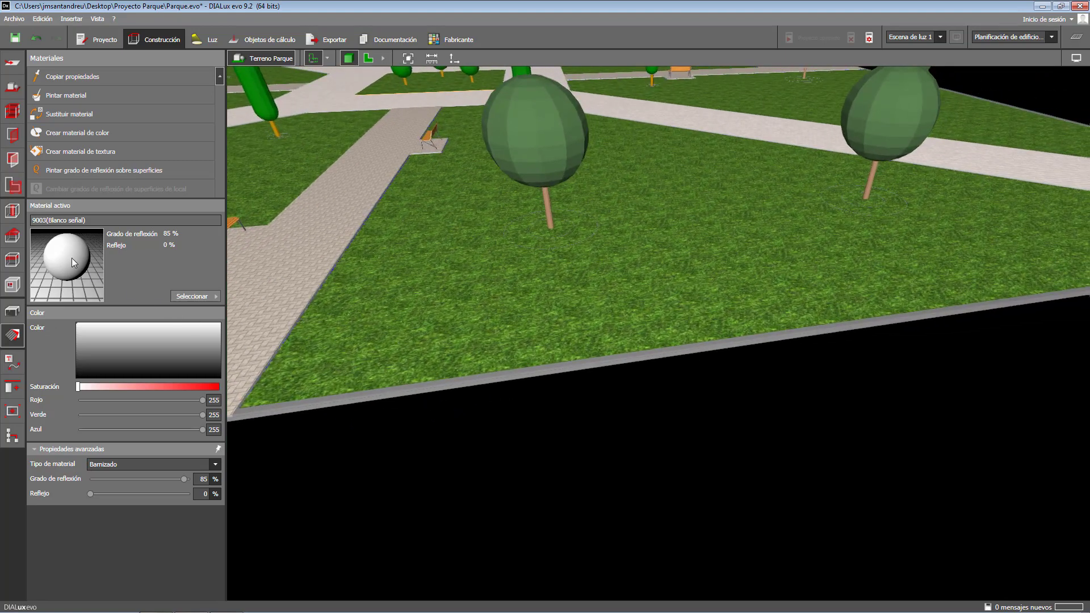
pyautogui.moveTo(72, 257); pyautogui.dragTo(326, 402)
# - Apply 9003(Blanco señal) to the outer edges of the two lawn sections along the right side of the park
pyautogui.moveTo(327, 406); pyautogui.dragTo(584, 261, button='right')
pyautogui.scroll(10, 584, 261)
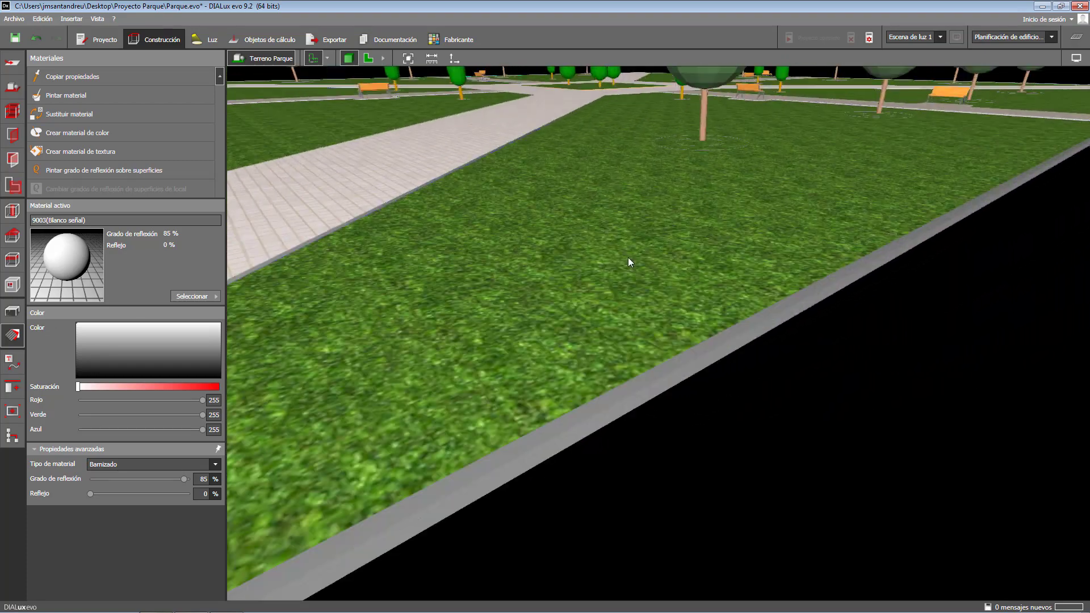
pyautogui.moveTo(628, 260); pyautogui.dragTo(598, 266, button='middle')
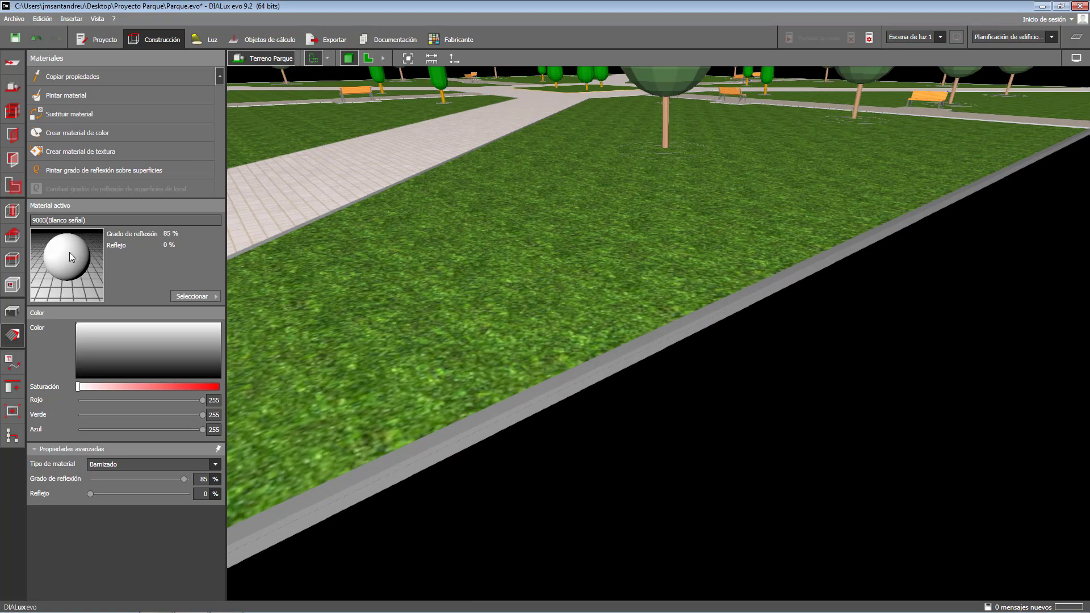
pyautogui.moveTo(400, 437); pyautogui.dragTo(754, 316, button='right')
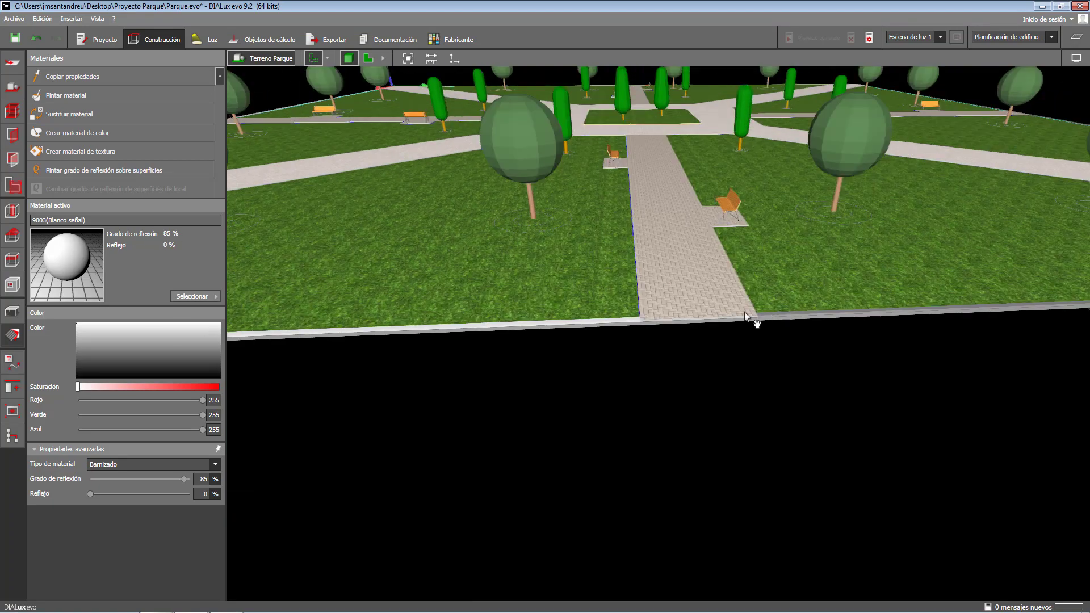
pyautogui.scroll(5, 595, 313)
pyautogui.scroll(-5, 594, 313)
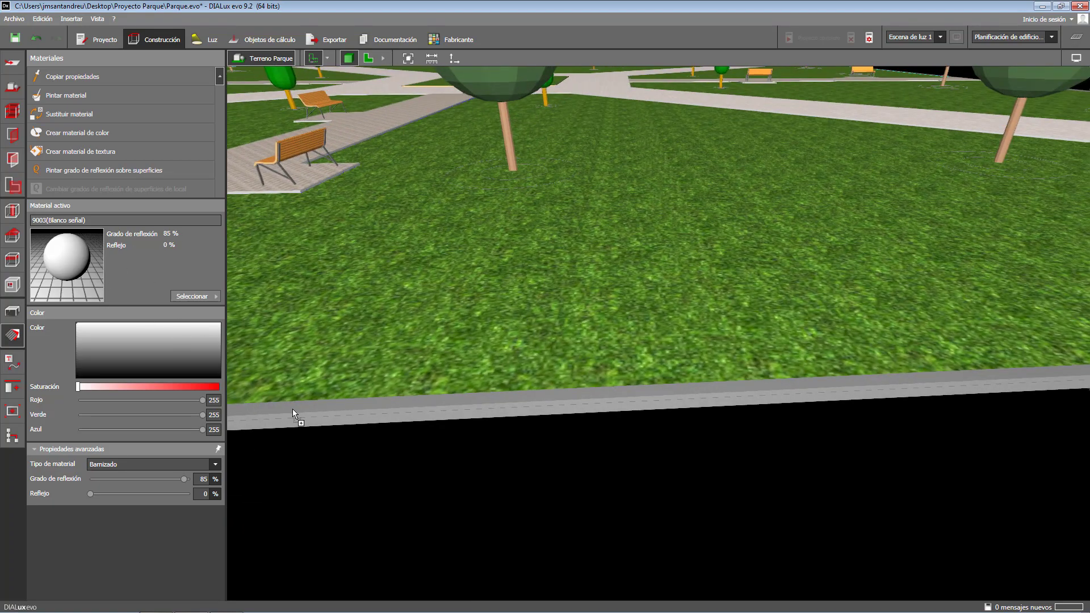
# - Apply 9003(Blanco señal) to the outer edges of the two lawn sections along the back side of the park
pyautogui.moveTo(291, 409); pyautogui.dragTo(494, 301, button='right')
pyautogui.scroll(5, 737, 343)
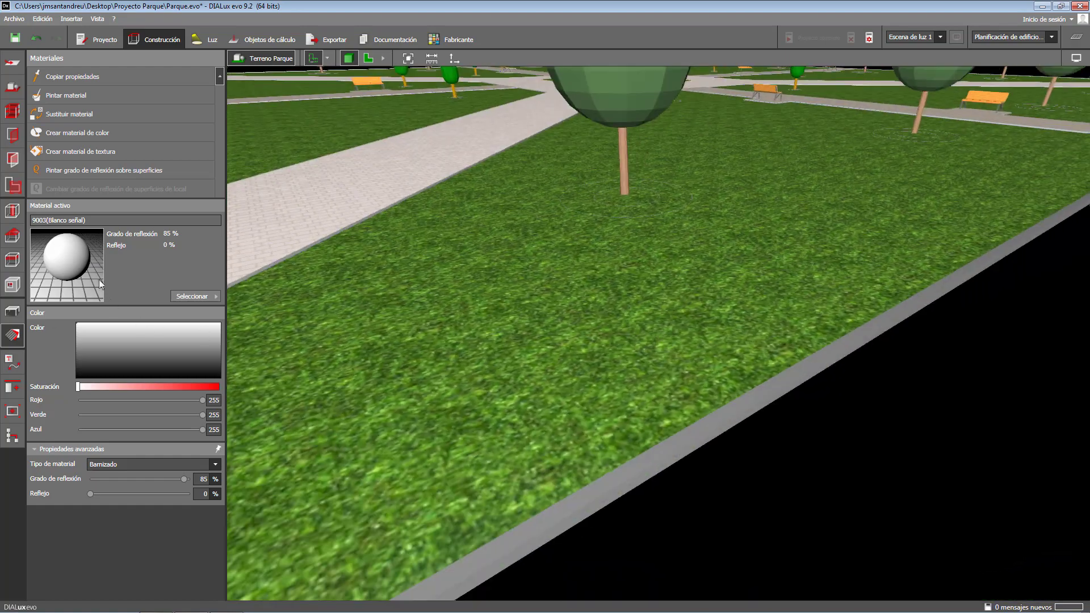
pyautogui.scroll(-5, 590, 492)
pyautogui.moveTo(628, 390); pyautogui.dragTo(662, 379, button='right')
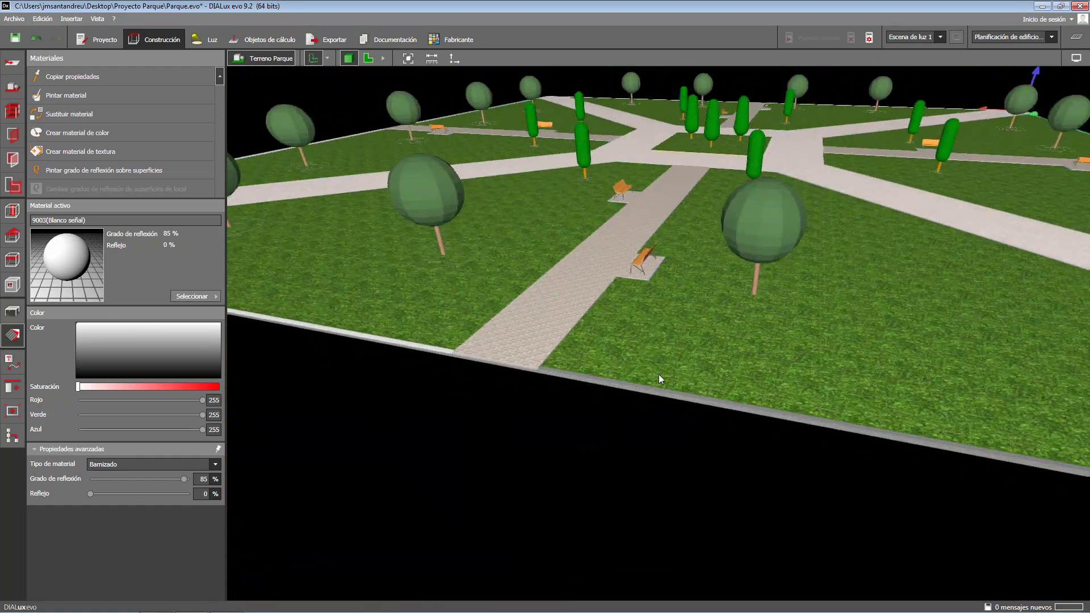
pyautogui.scroll(5, 663, 380)
pyautogui.scroll(-5, 298, 405)
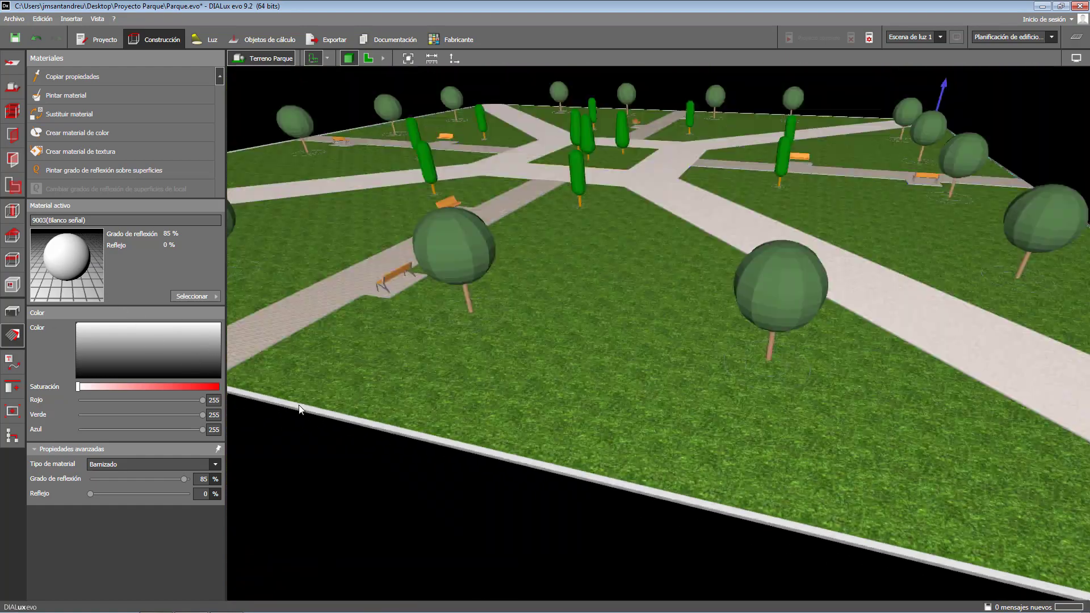
# - Apply 9003(Blanco señal) to the outer edges of the two lawn sections along the left side of the park
pyautogui.moveTo(299, 405); pyautogui.dragTo(865, 404, button='right')
pyautogui.scroll(5, 864, 404)
pyautogui.scroll(-3, 864, 405)
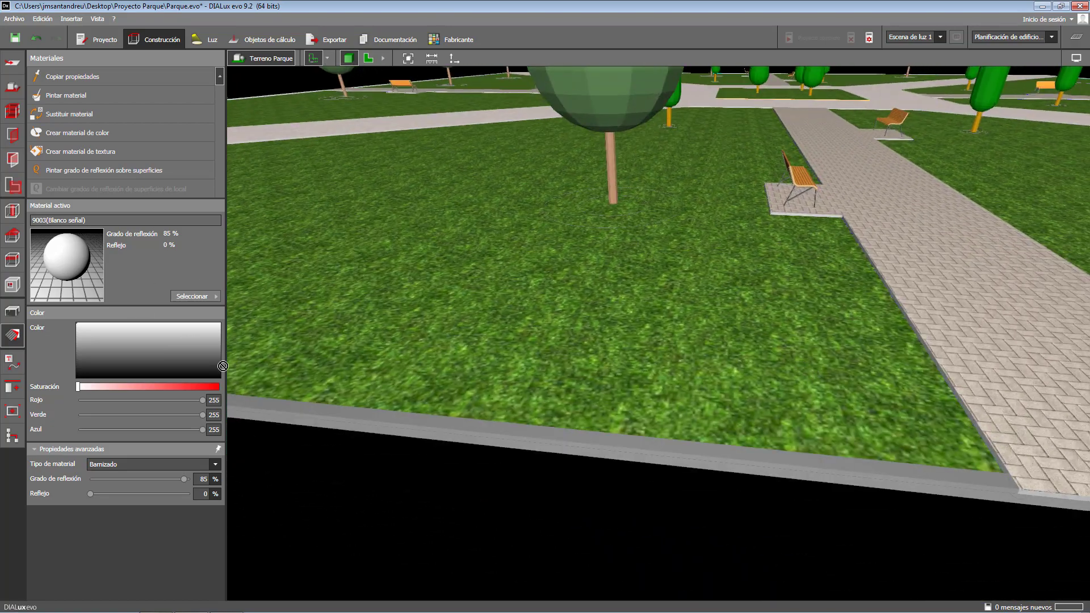
pyautogui.scroll(-5, 284, 403)
pyautogui.scroll(-2, 588, 383)
pyautogui.moveTo(555, 382); pyautogui.dragTo(547, 407, button='right')
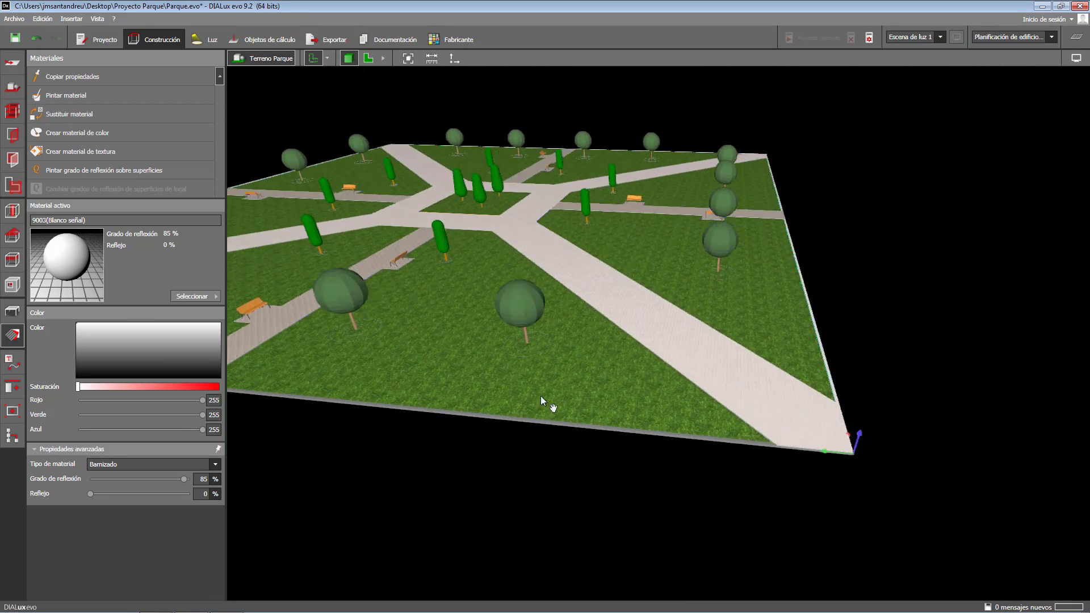
pyautogui.scroll(5, 653, 394)
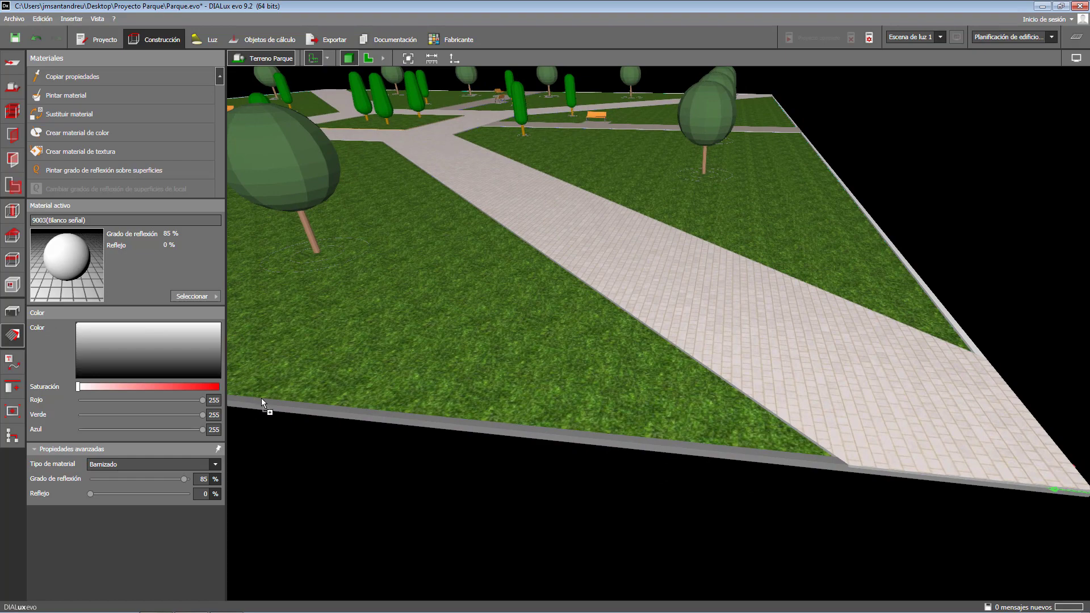
pyautogui.scroll(-5, 262, 398)
# - Examine the textured park from several angles, including the white perimeter edges, the paths and the central planter
pyautogui.moveTo(337, 383); pyautogui.dragTo(570, 249, button='right')
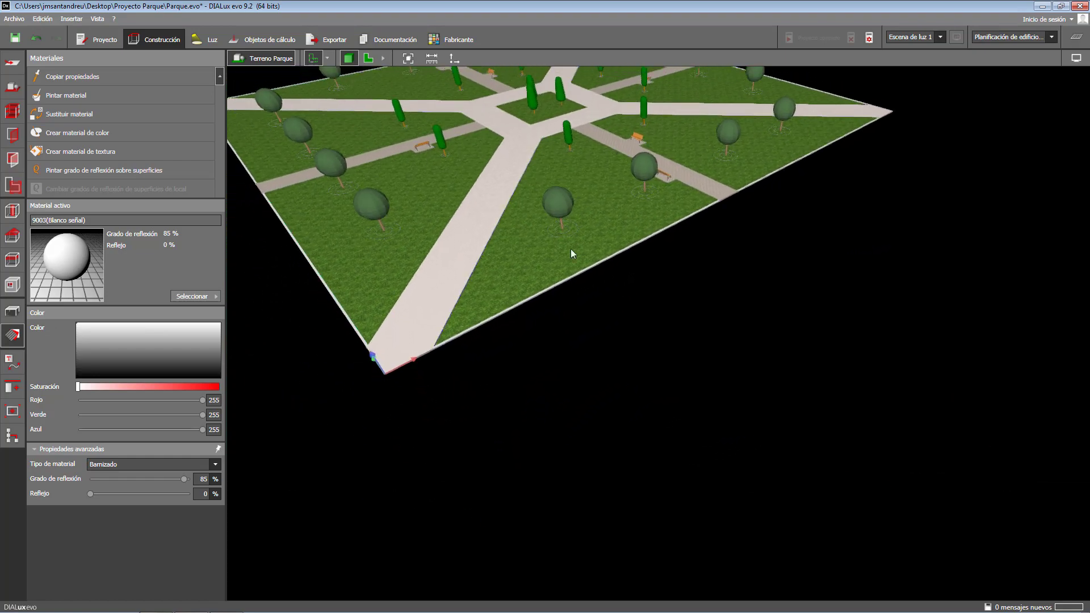
pyautogui.scroll(-5, 632, 352)
pyautogui.moveTo(631, 353); pyautogui.dragTo(547, 321, button='right')
pyautogui.scroll(4, 560, 335)
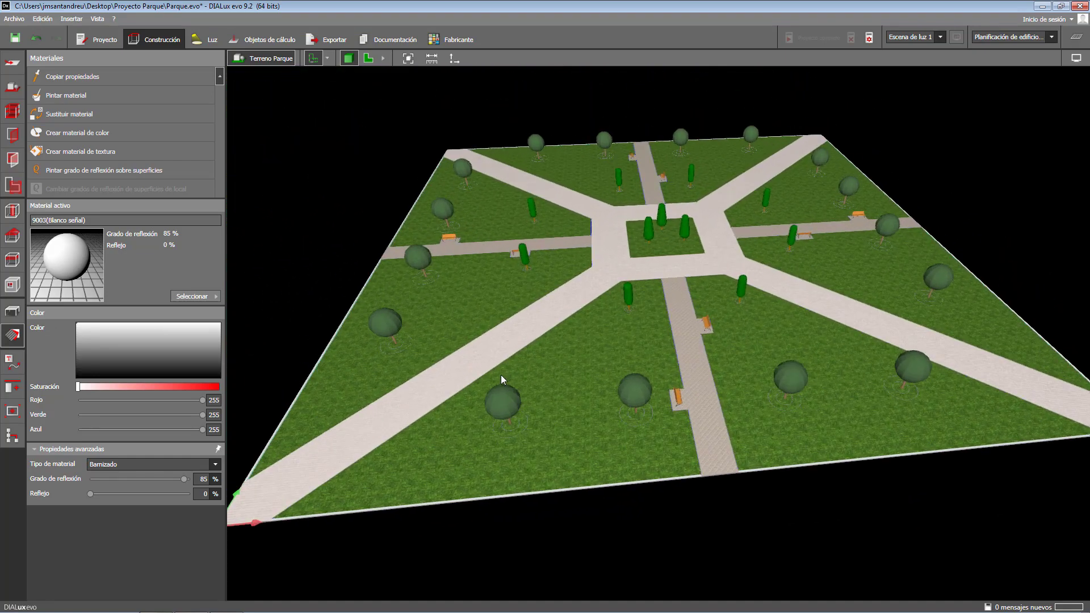
pyautogui.scroll(-4, 501, 374)
pyautogui.moveTo(527, 363); pyautogui.dragTo(554, 357, button='right')
pyautogui.scroll(5, 564, 336)
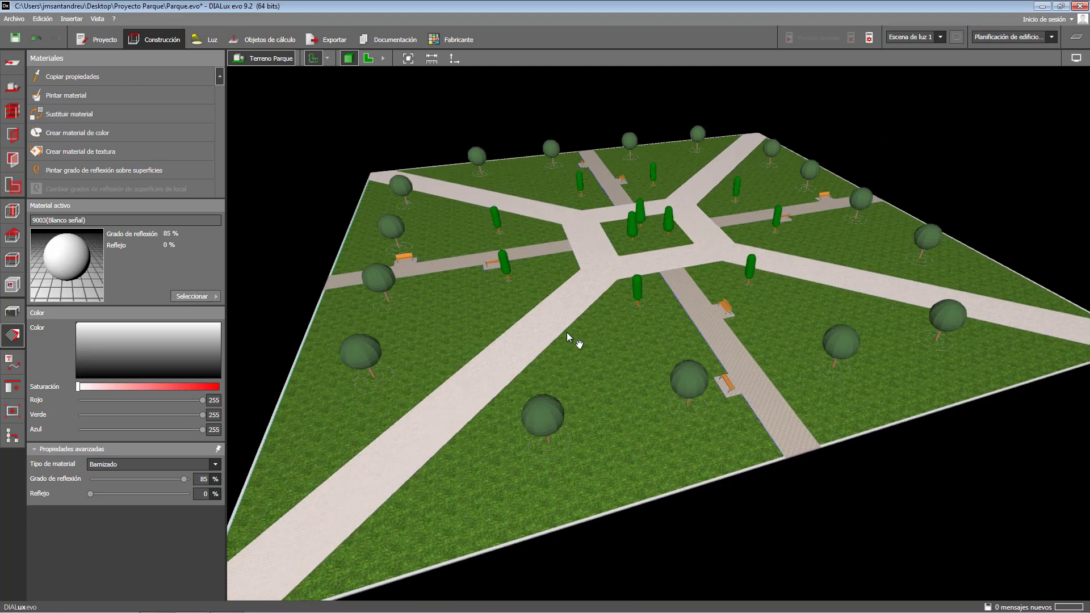
pyautogui.scroll(-4, 566, 332)
pyautogui.scroll(4, 587, 316)
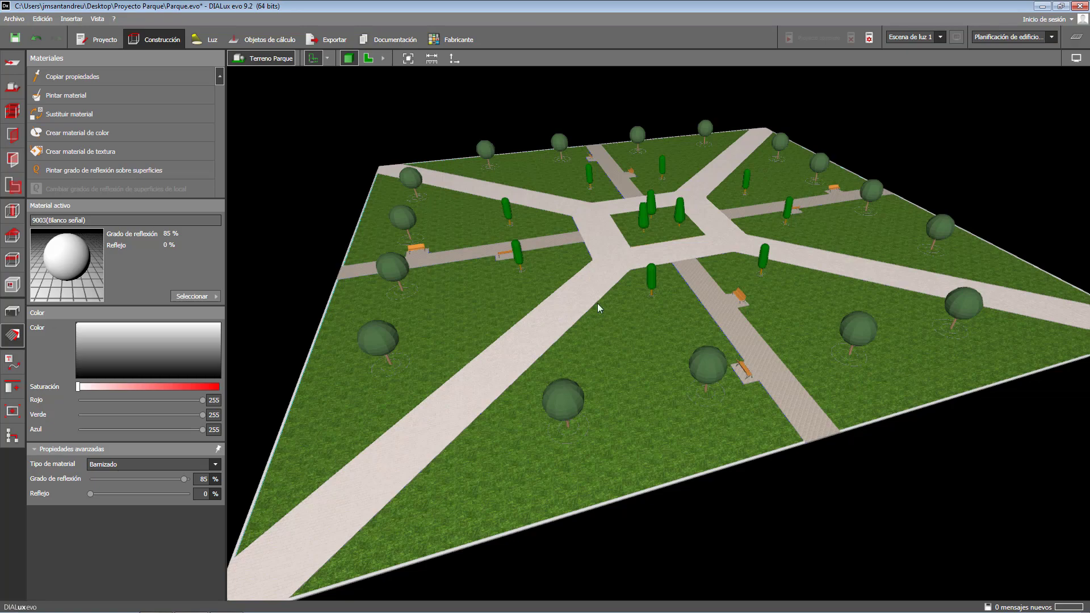
pyautogui.scroll(8, 615, 295)
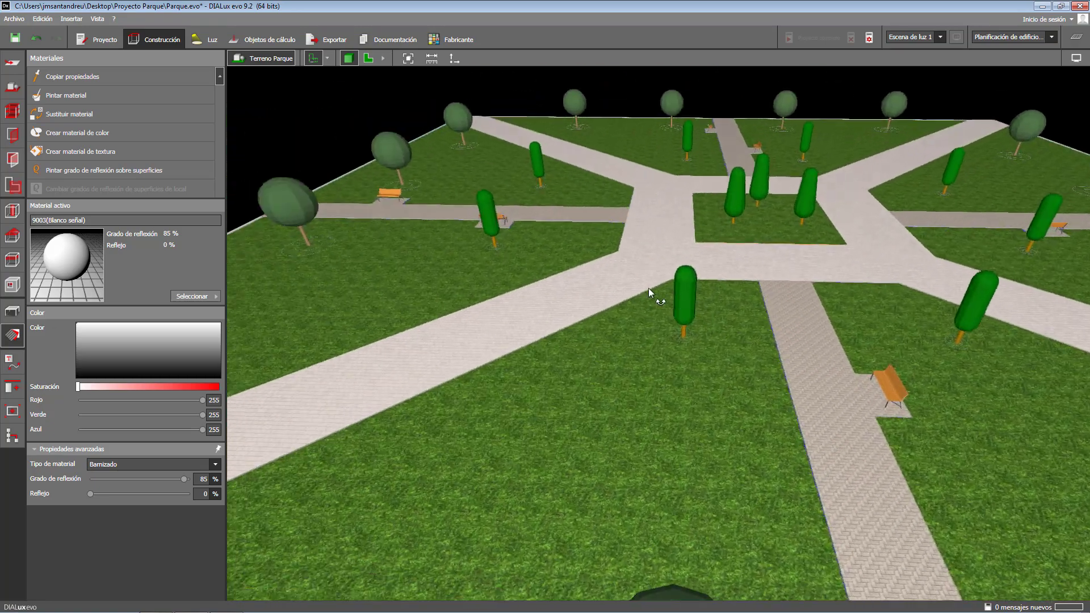
pyautogui.moveTo(649, 288); pyautogui.dragTo(741, 425)
pyautogui.moveTo(741, 425); pyautogui.dragTo(728, 424, button='middle')
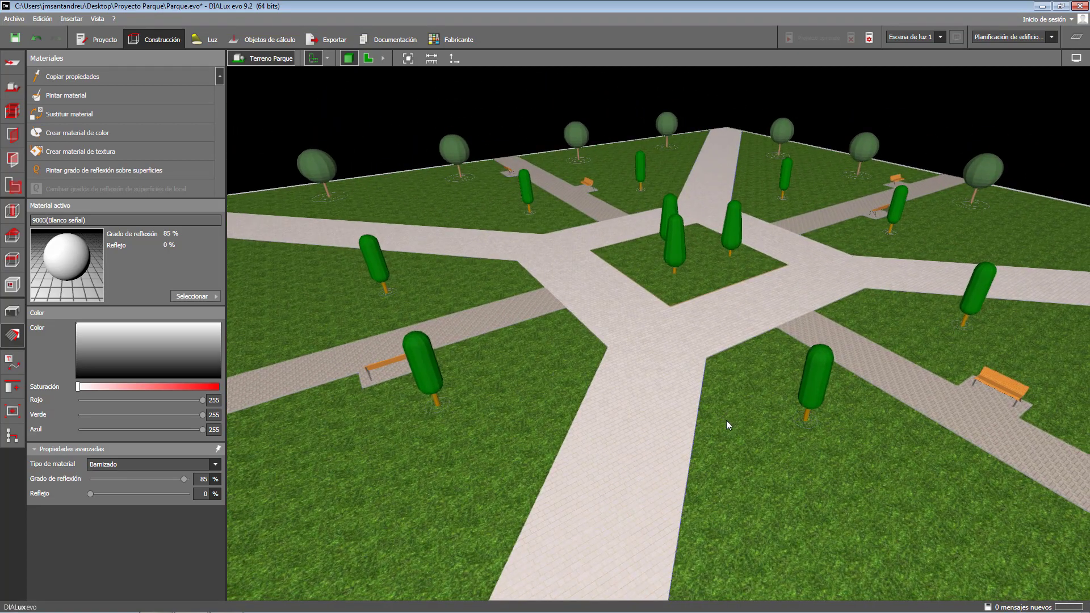
pyautogui.moveTo(726, 424)
pyautogui.mouseDown()
pyautogui.moveTo(708, 429)
pyautogui.moveTo(735, 435)
pyautogui.mouseUp()
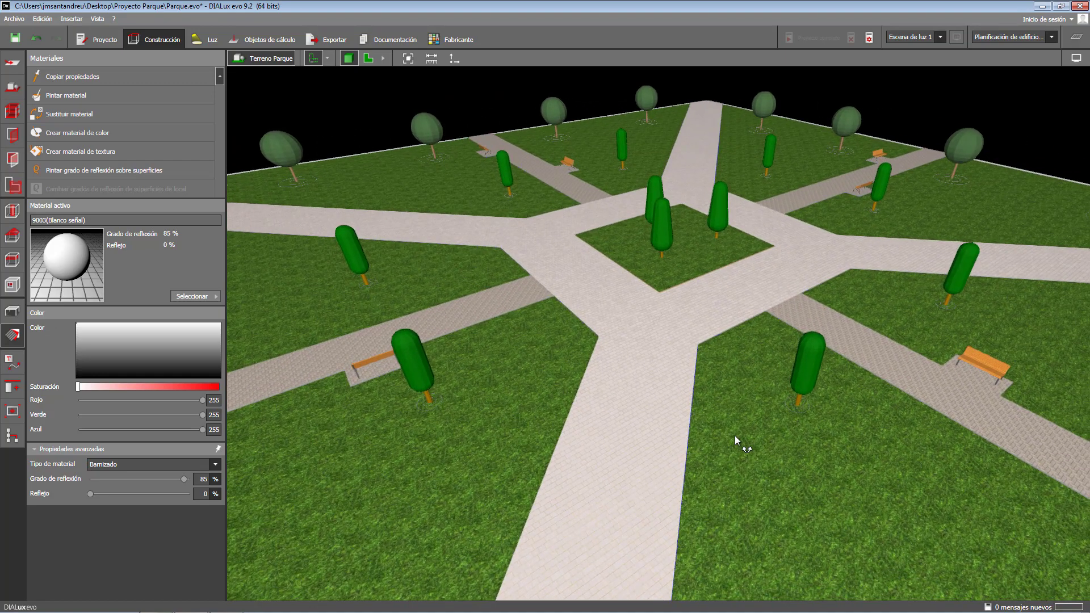